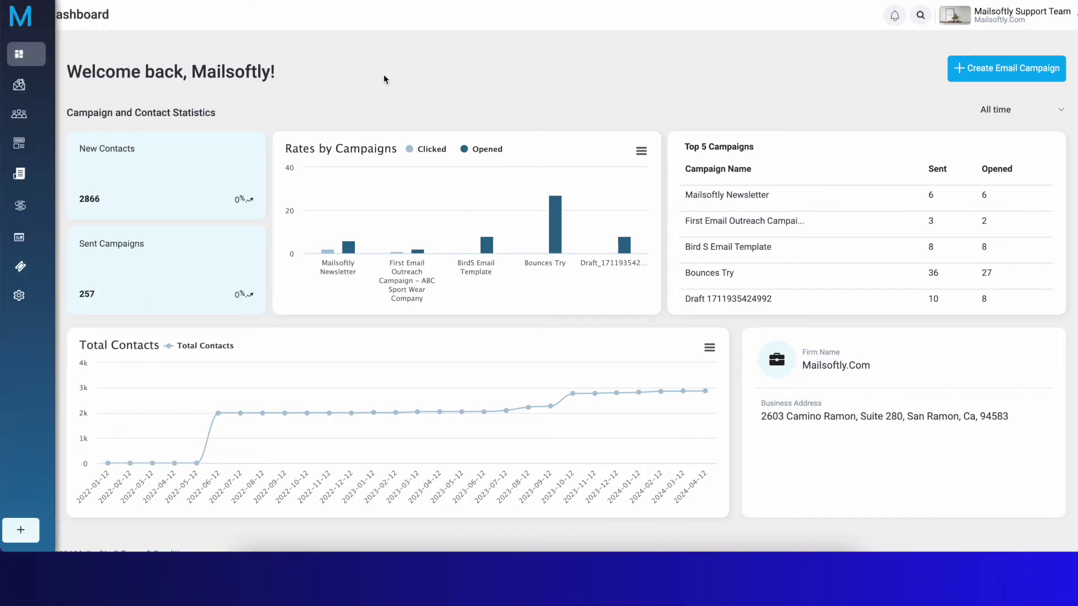
Open the full list of contacts from the dashboard.
mouse_move(45, 168)
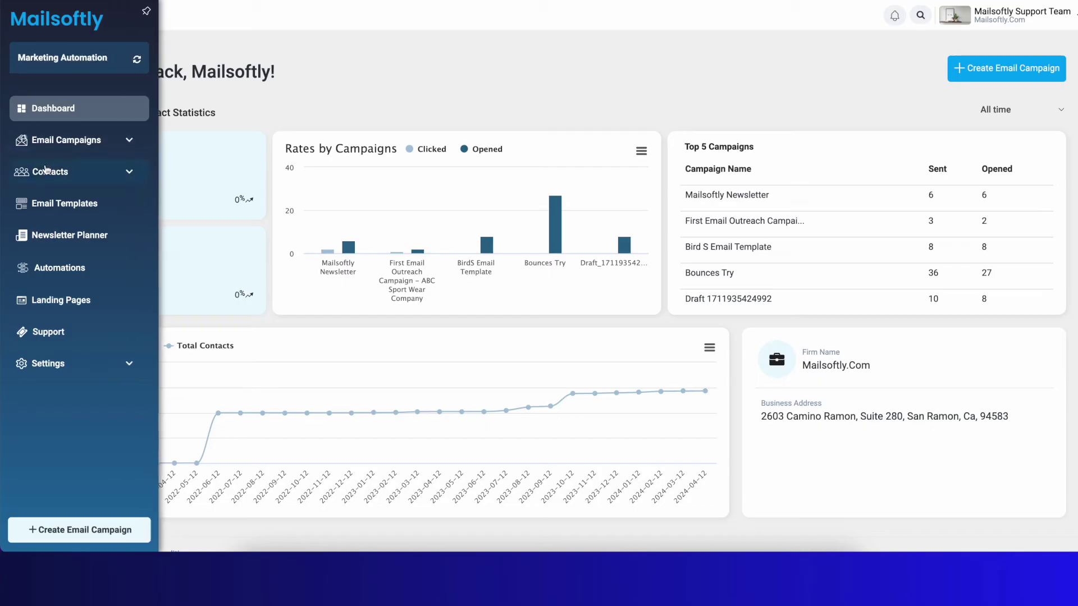
left_click(77, 174)
left_click(53, 212)
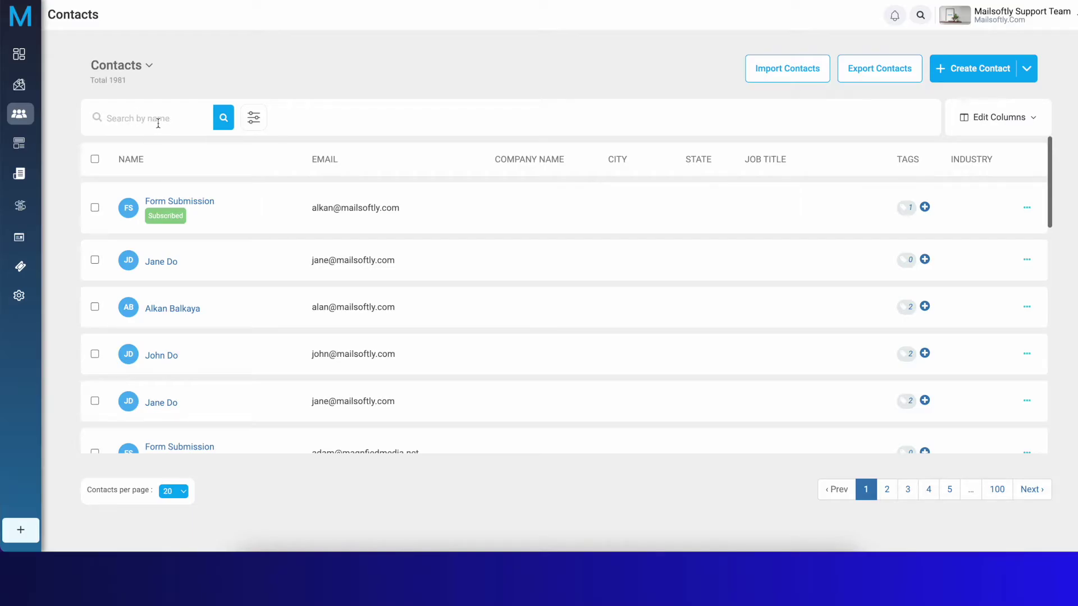
Filter the contacts for those whose first name includes "alk".
left_click(256, 124)
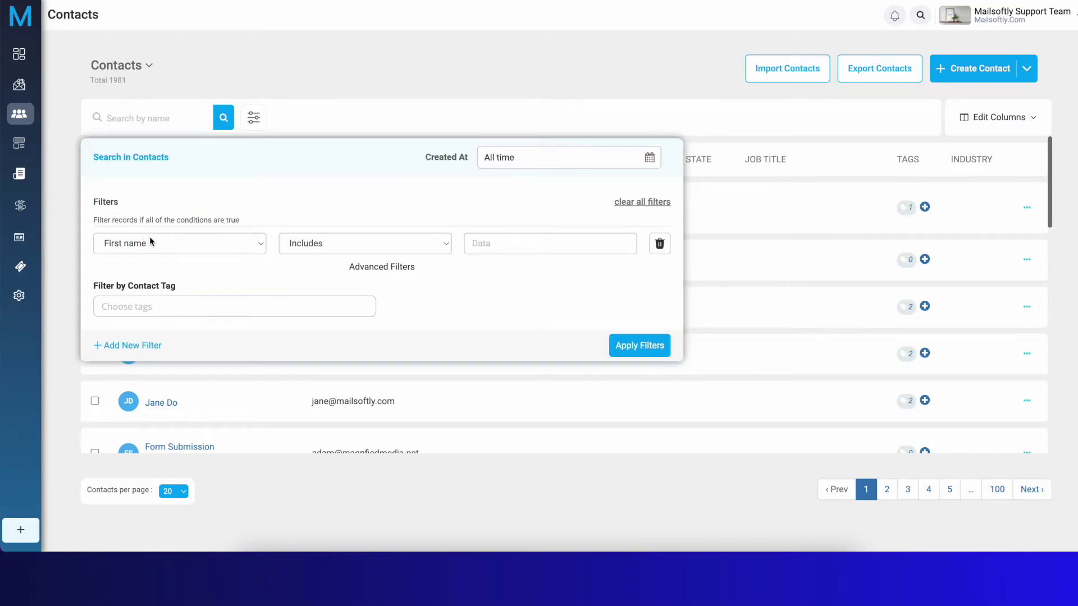
left_click(208, 246)
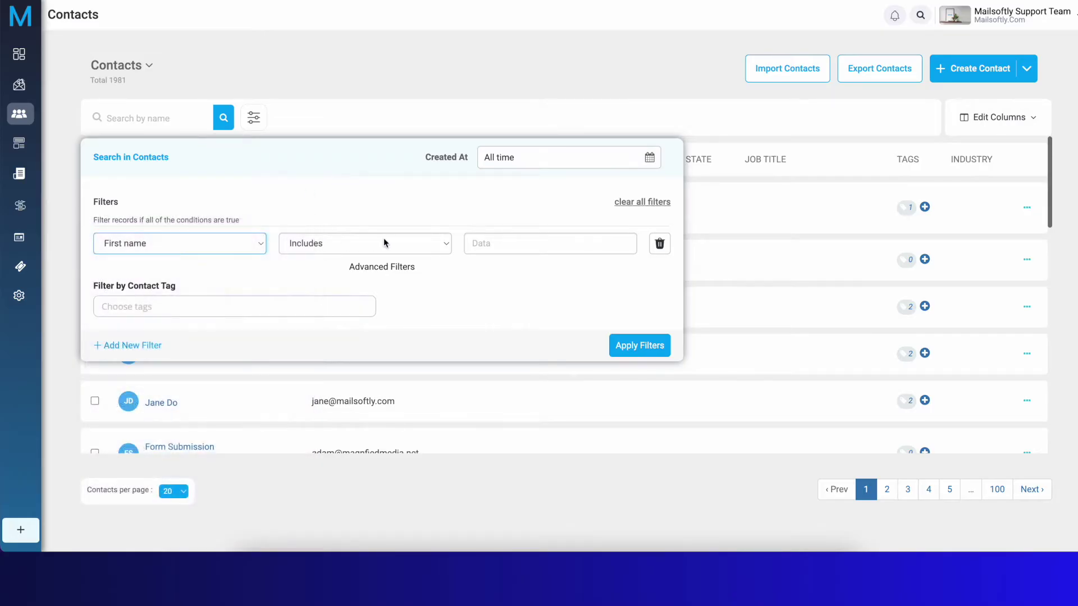
left_click(377, 243)
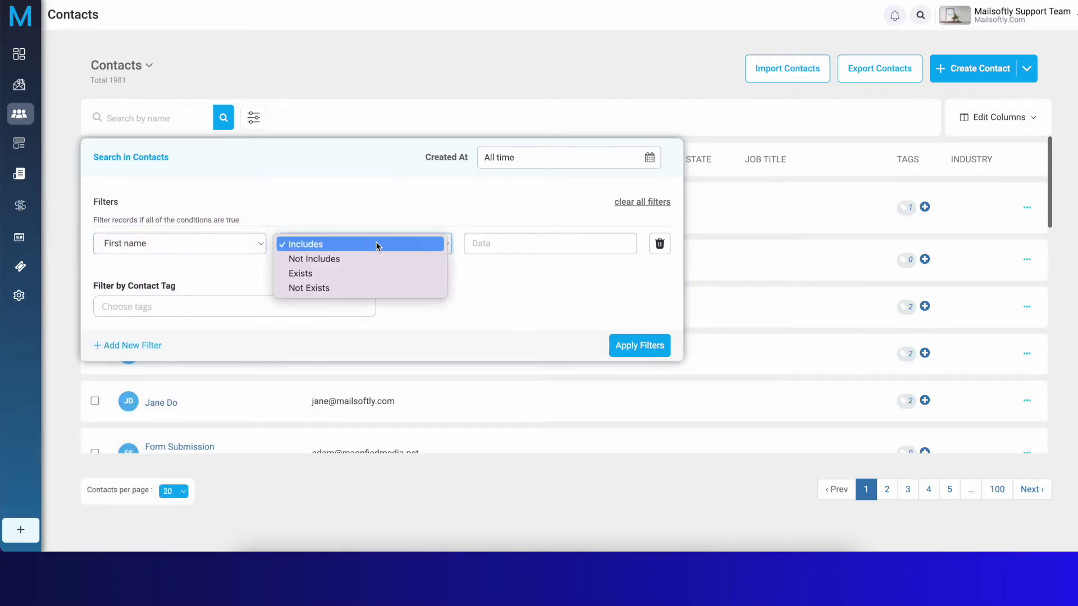
left_click(238, 243)
left_click(235, 243)
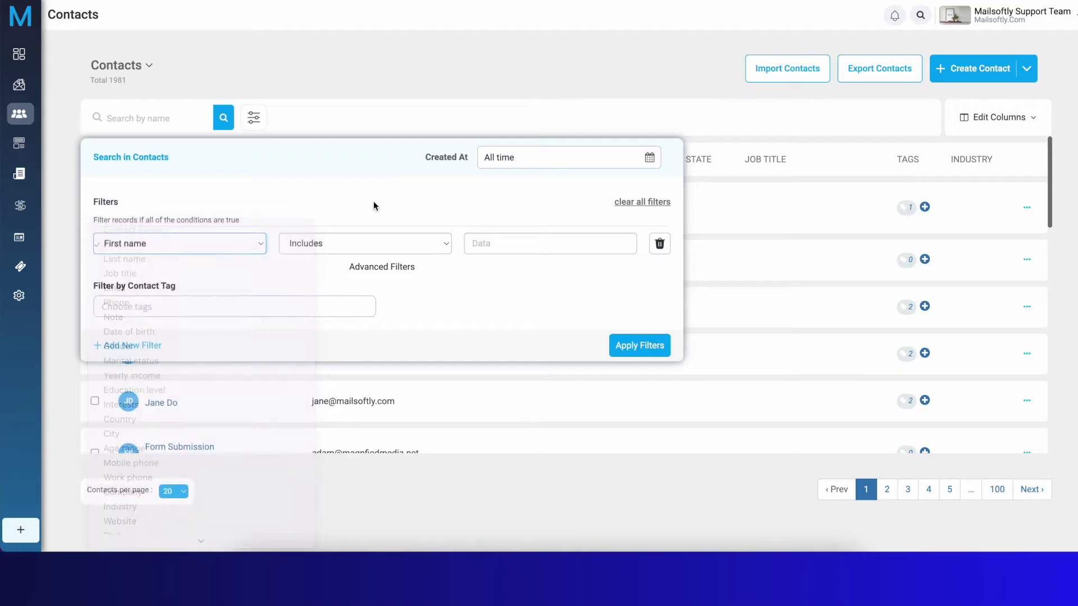
left_click(520, 243)
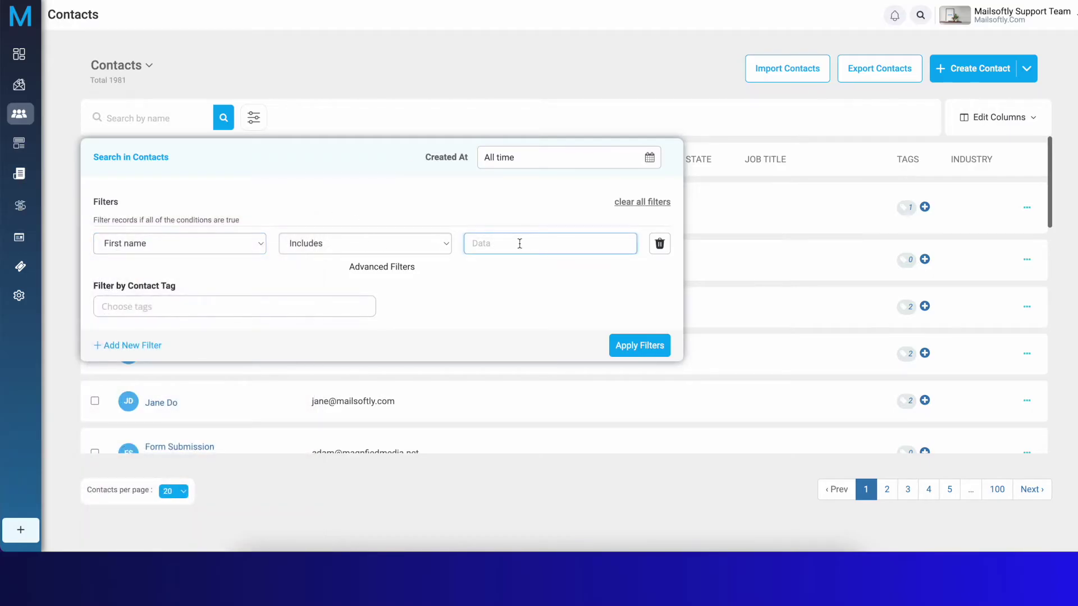
type("alk")
left_click(637, 348)
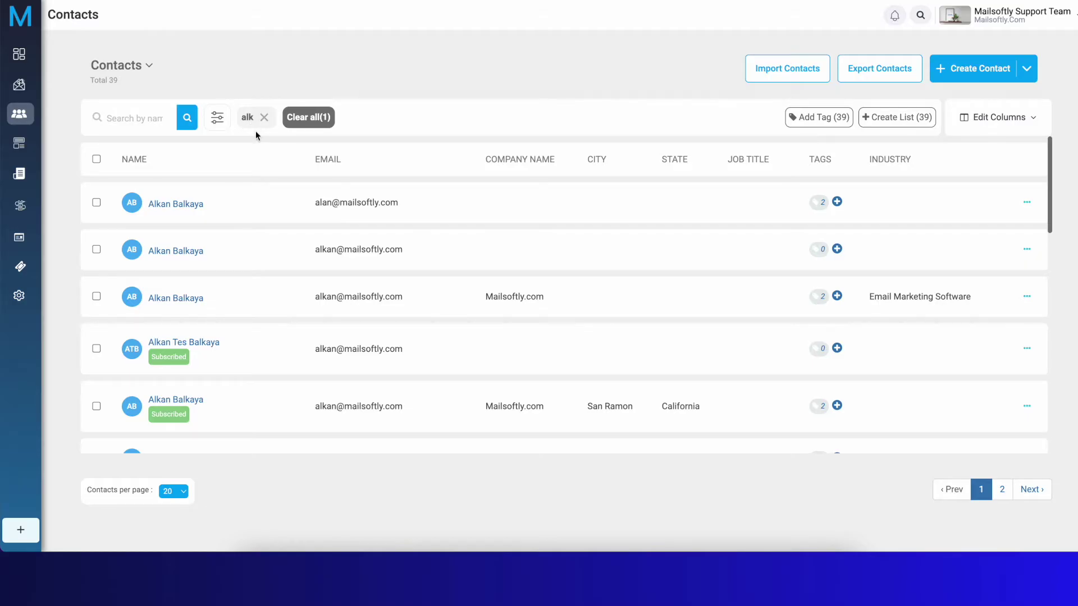
Add a second filter requiring the last name to include "ba" and apply it to the contacts.
left_click(219, 120)
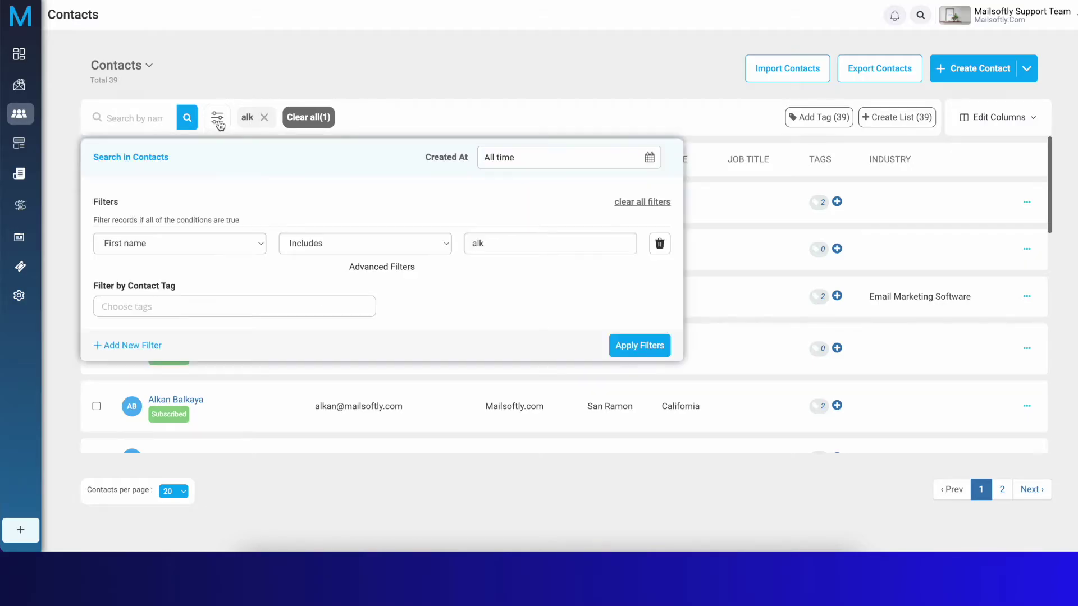
left_click(128, 347)
left_click(184, 273)
left_click(168, 287)
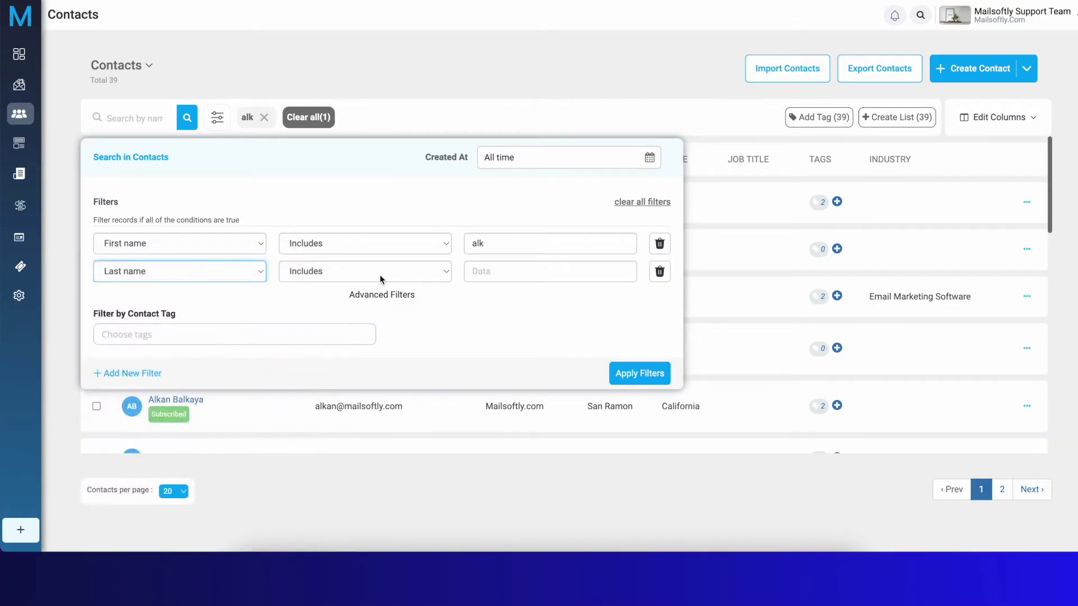
left_click(497, 269)
type("ba")
left_click(630, 373)
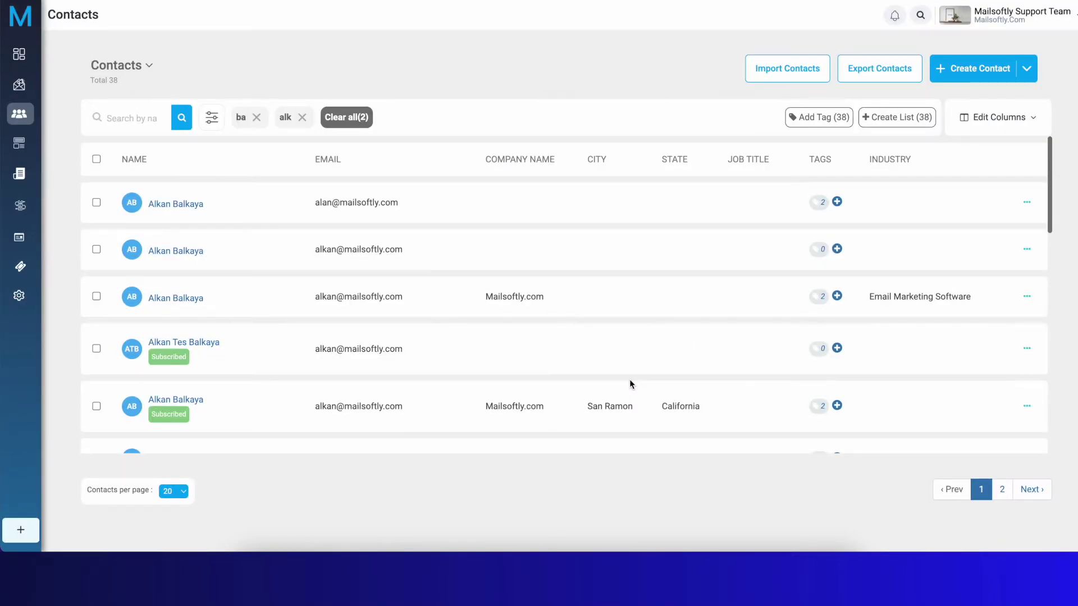
Replace both name filters with the contact tag filter "Small Business Expo 2023 Burlingame" and apply it.
left_click(212, 118)
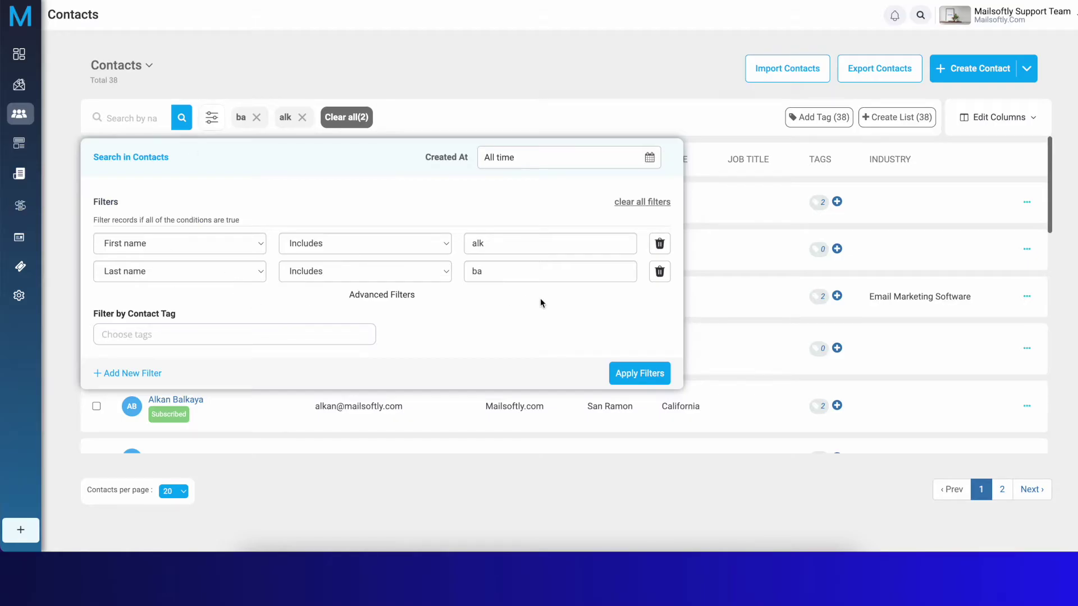
left_click(659, 272)
left_click(659, 243)
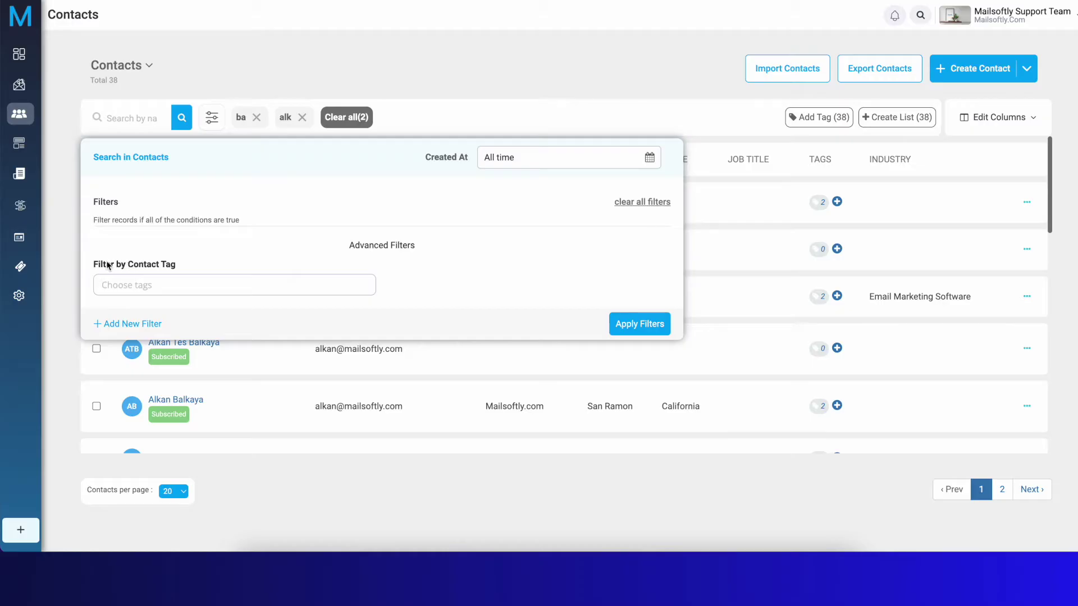
left_click(179, 287)
type("bur")
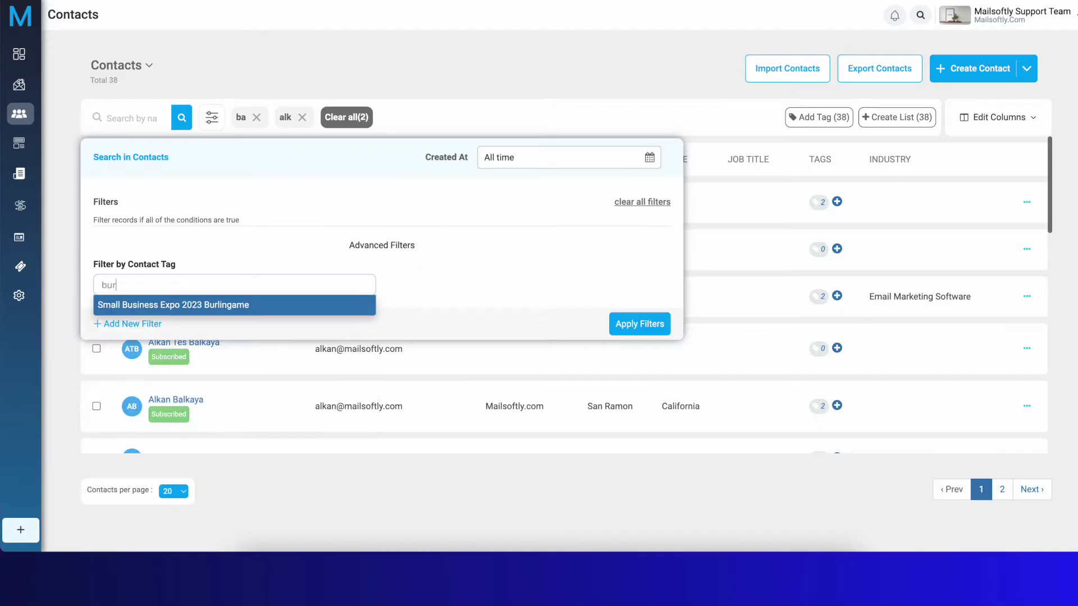
left_click(227, 311)
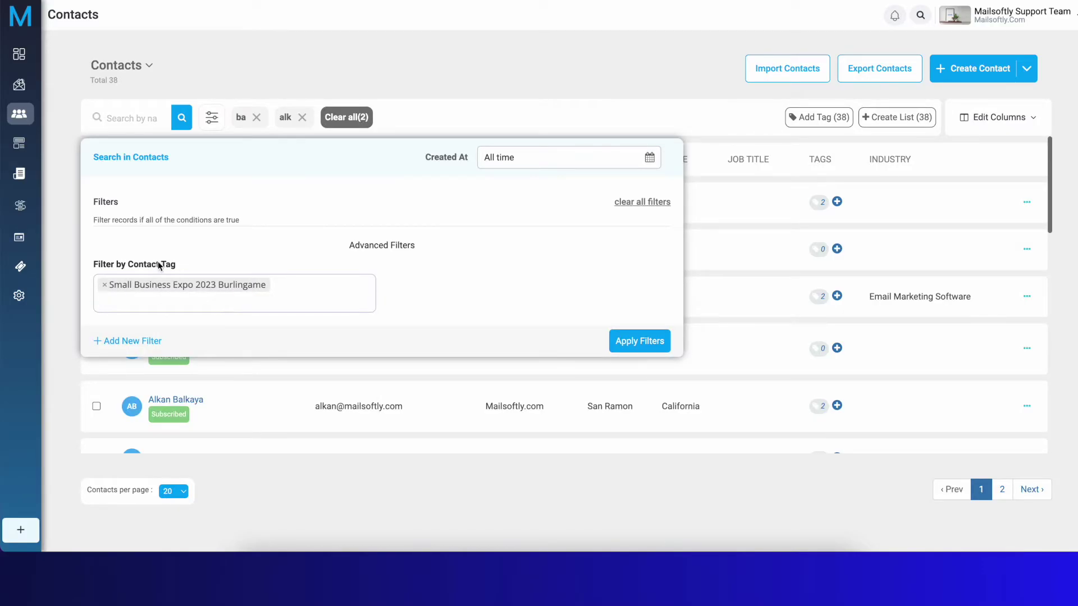
left_click(646, 341)
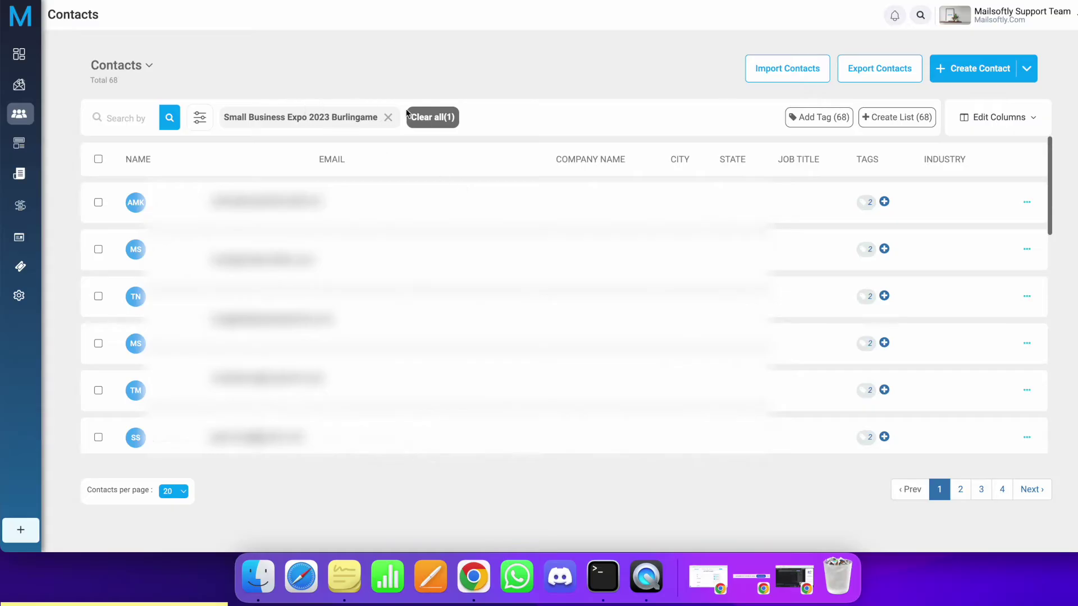
Select all contacts on the current page and check the available contacts-per-page options.
mouse_move(871, 204)
left_click(98, 160)
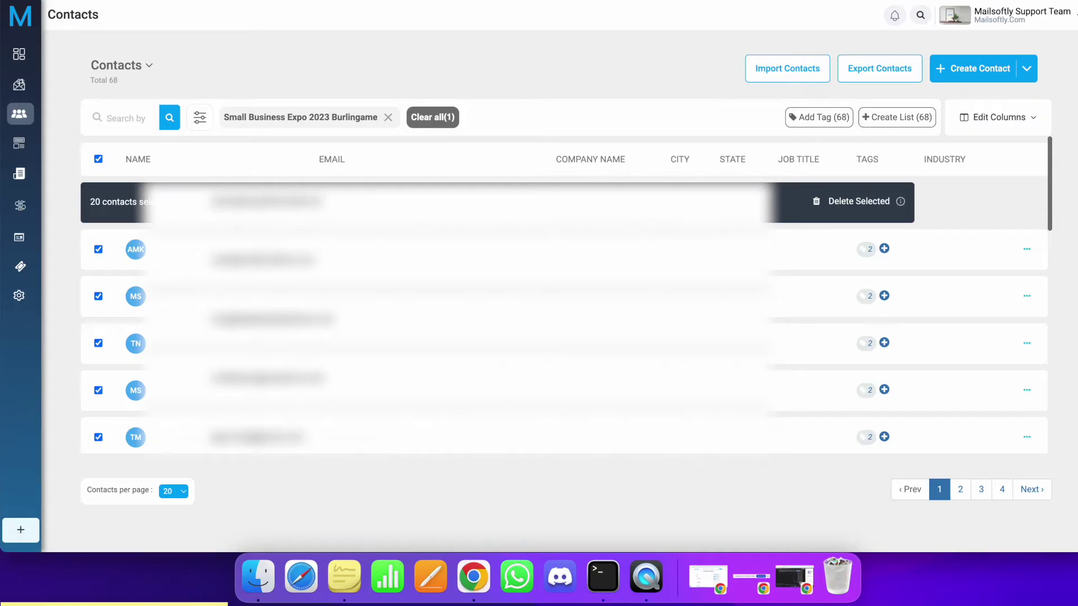
left_click(177, 491)
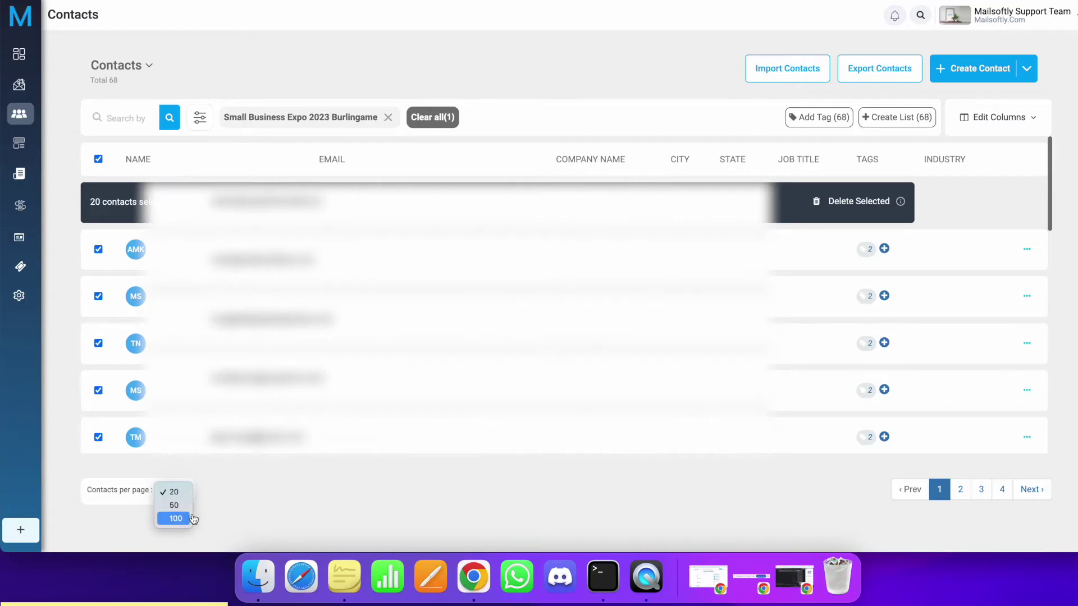
left_click(302, 499)
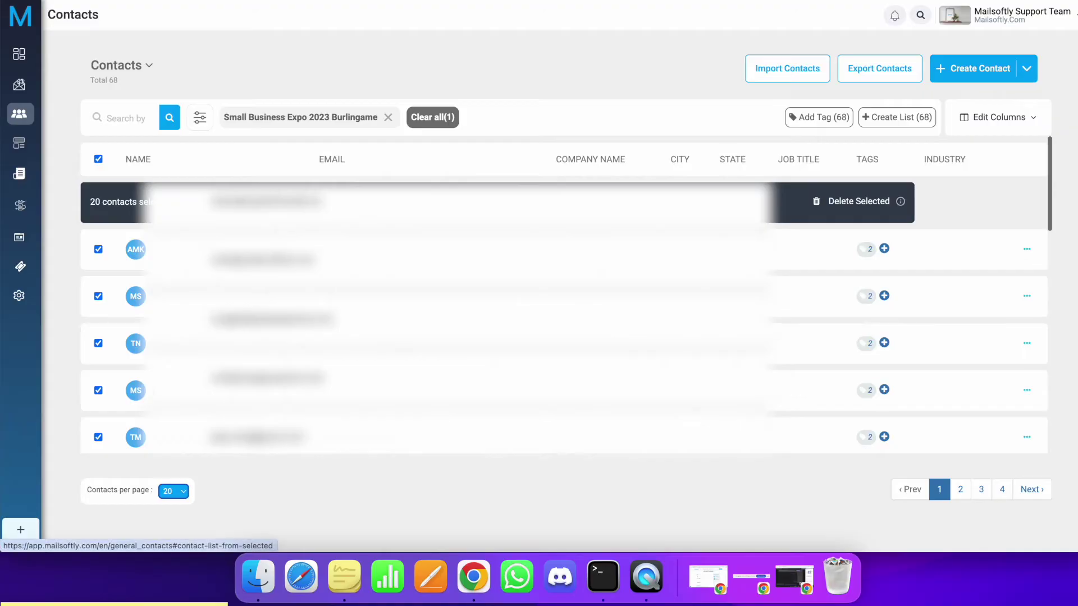
Examine the forms for creating a contact list from the filtered contacts and adding the selected contacts to an existing list.
left_click(897, 117)
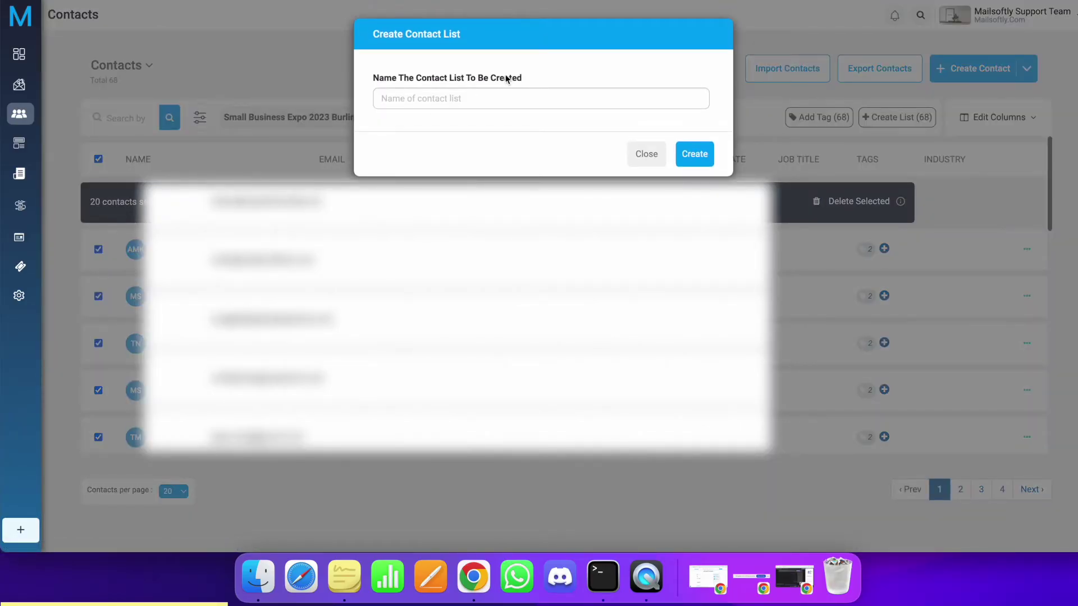
left_click(640, 153)
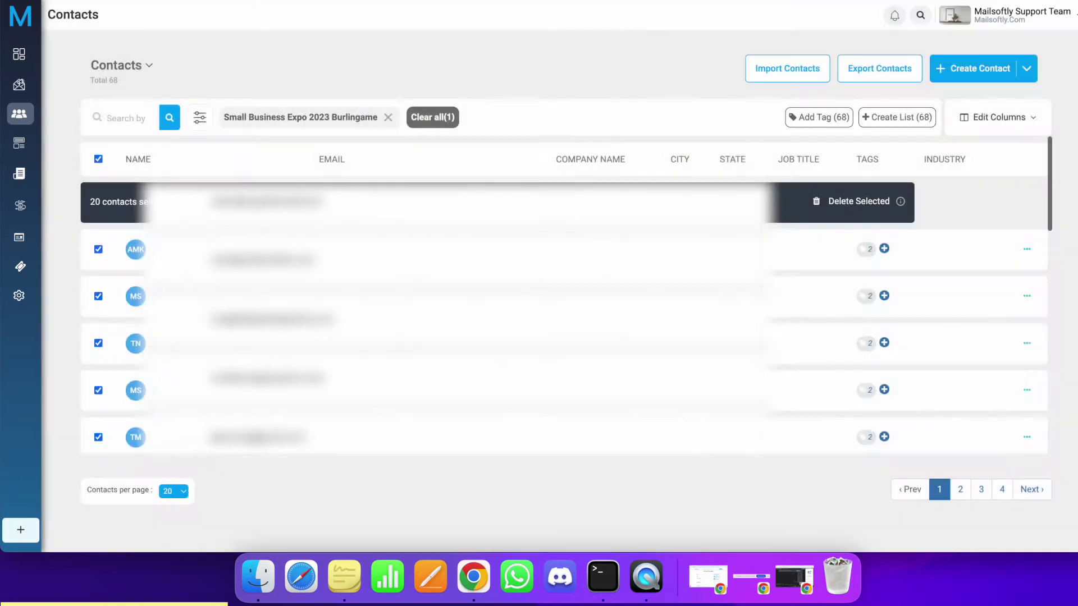
left_click(520, 178)
left_click(460, 124)
left_click(512, 72)
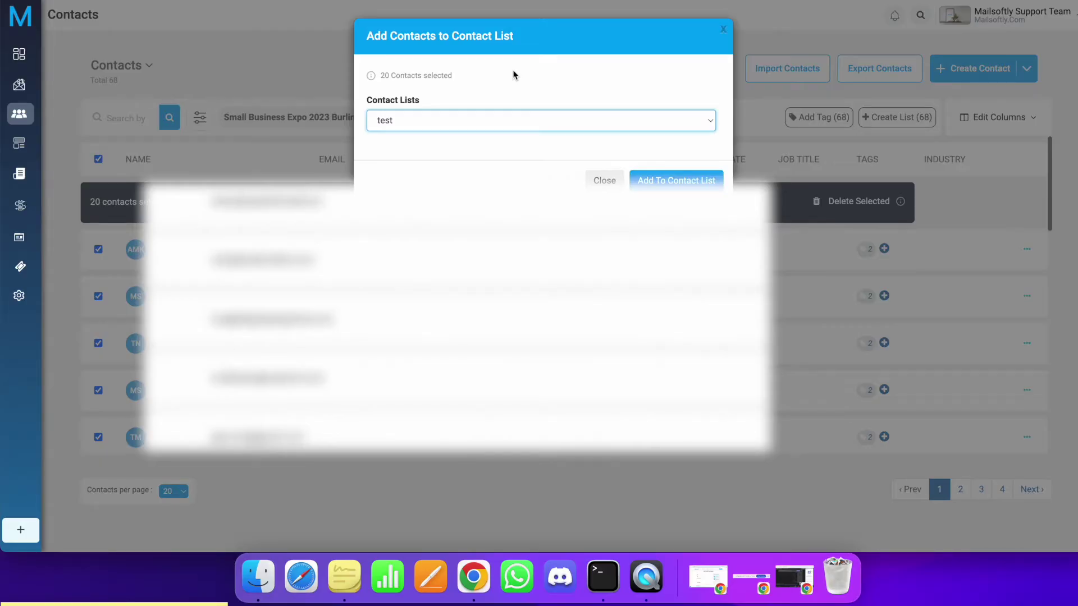
left_click(723, 28)
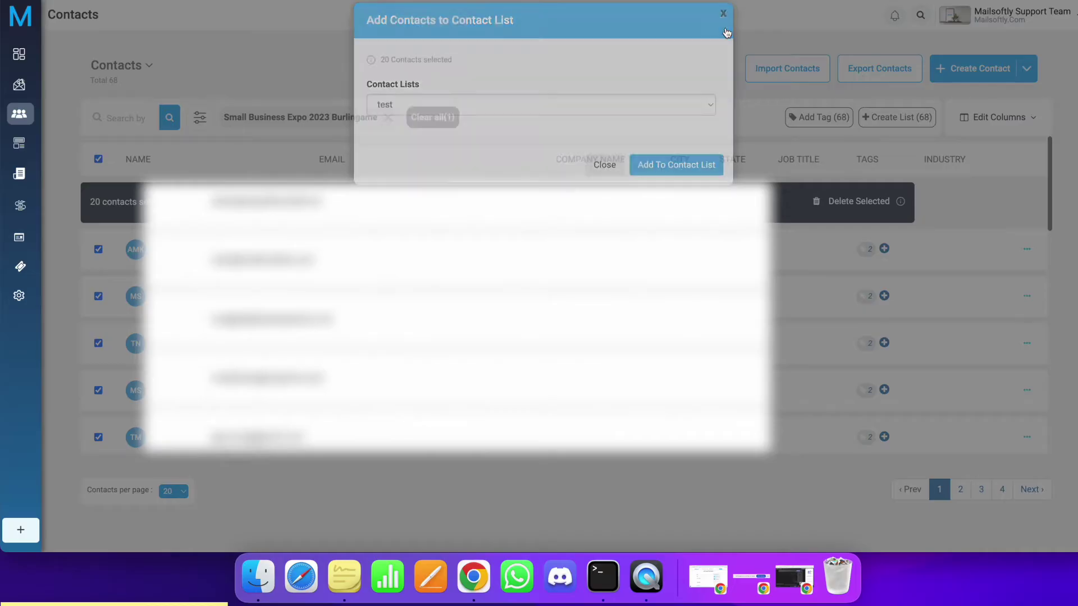
Examine the options for assigning a tag to the filtered contacts and for creating a new tag.
left_click(820, 117)
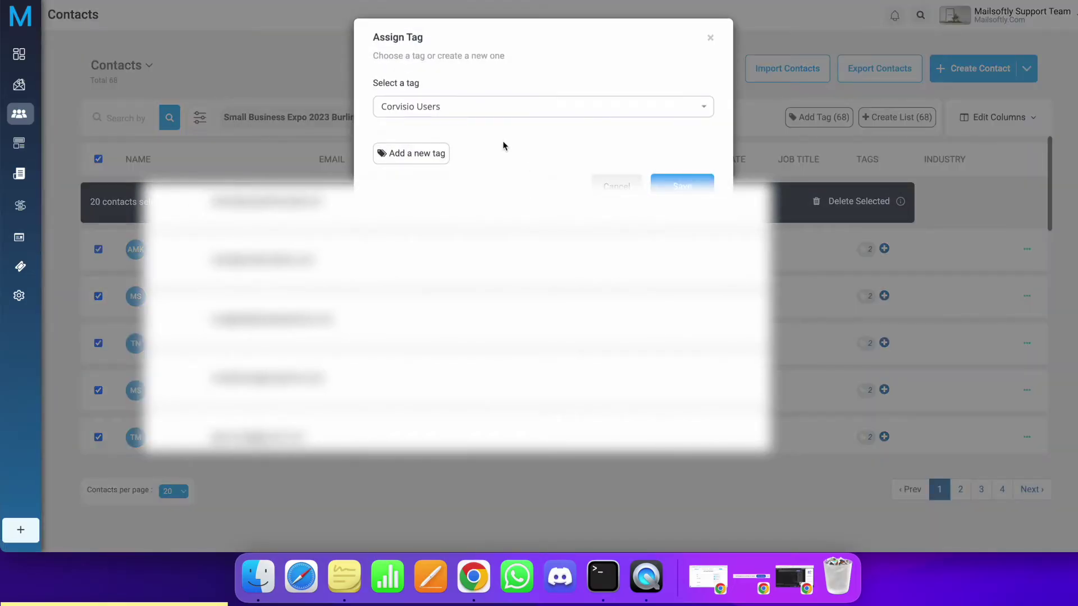
left_click(424, 160)
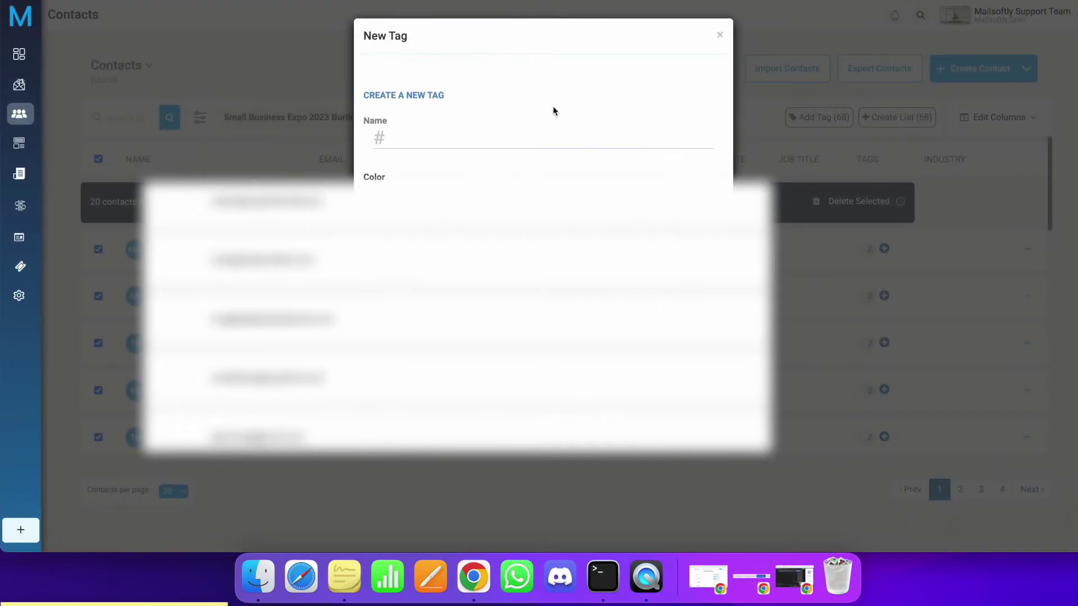
left_click(720, 37)
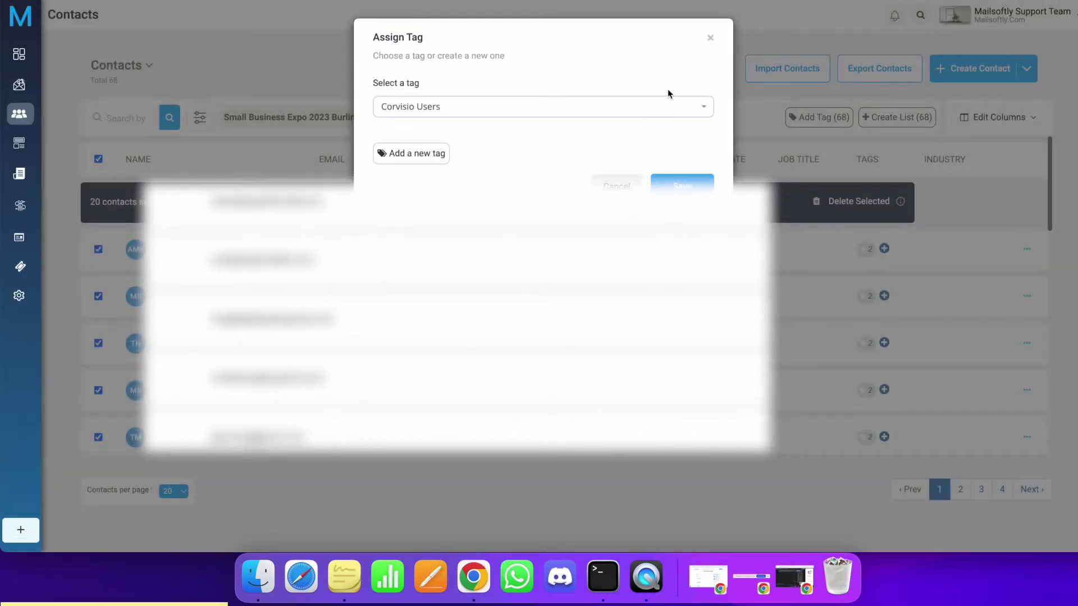
left_click(709, 37)
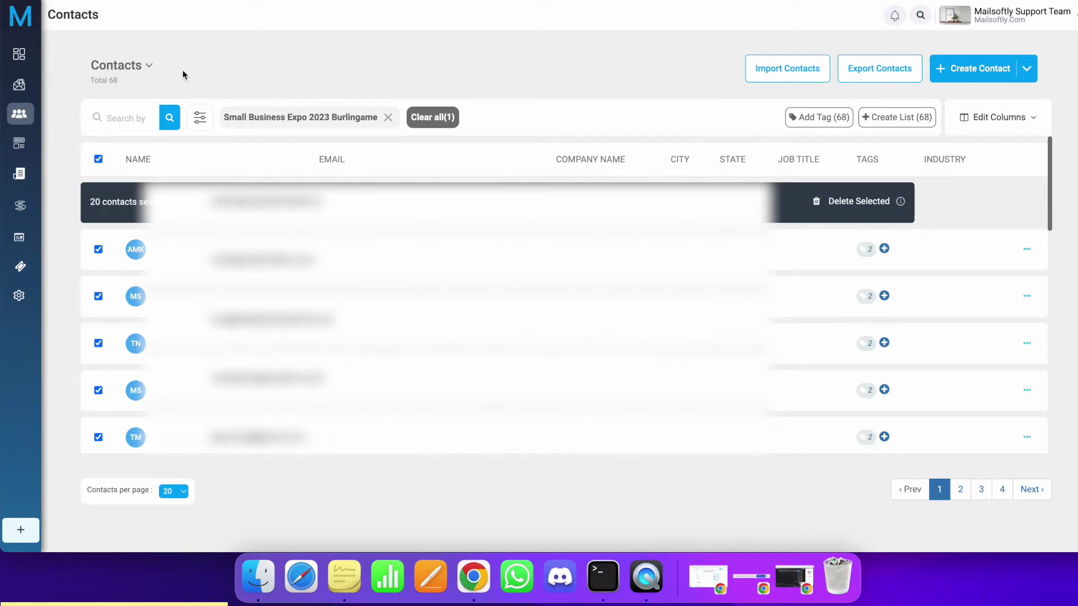
Review the active and available contact table columns and enable the Sent Mails column.
left_click(1004, 119)
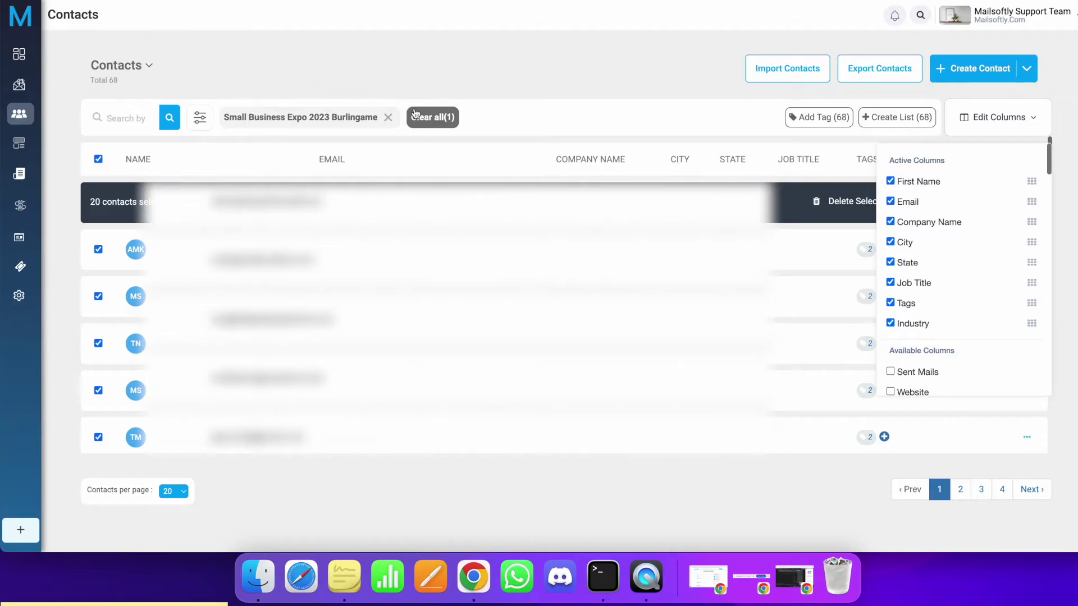
scroll(935, 265, "down", 3)
scroll(934, 265, "up", 3)
scroll(921, 236, "down", 3)
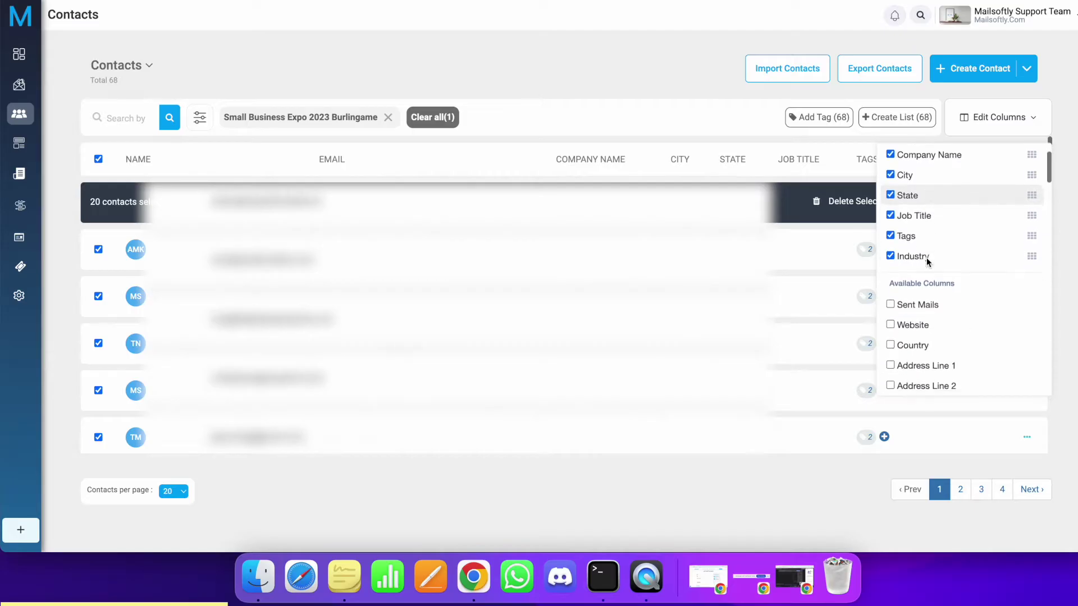
scroll(926, 227, "down", 1)
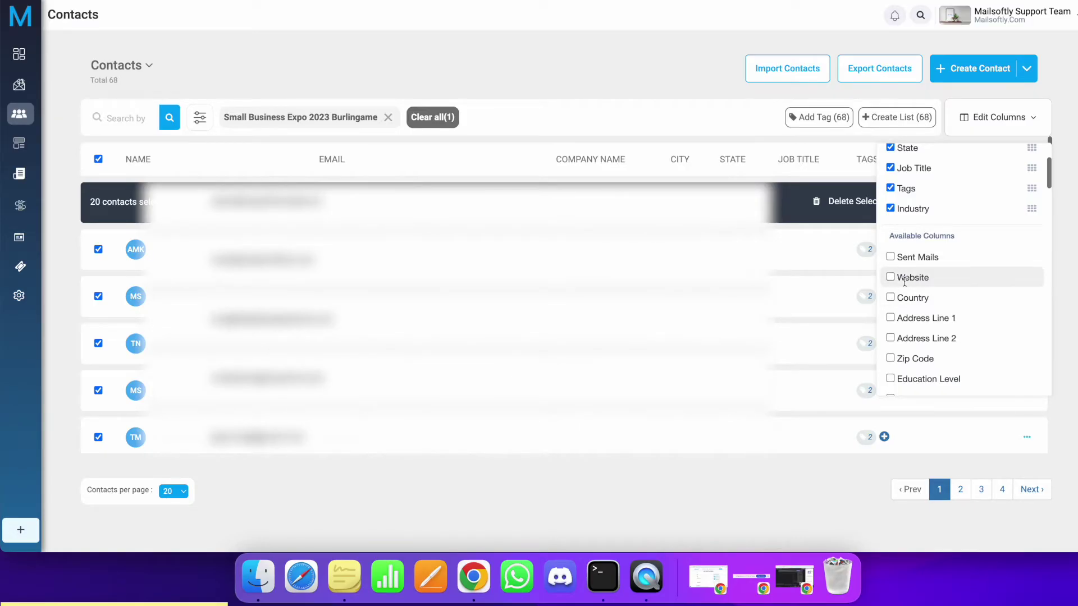
scroll(894, 284, "down", 1)
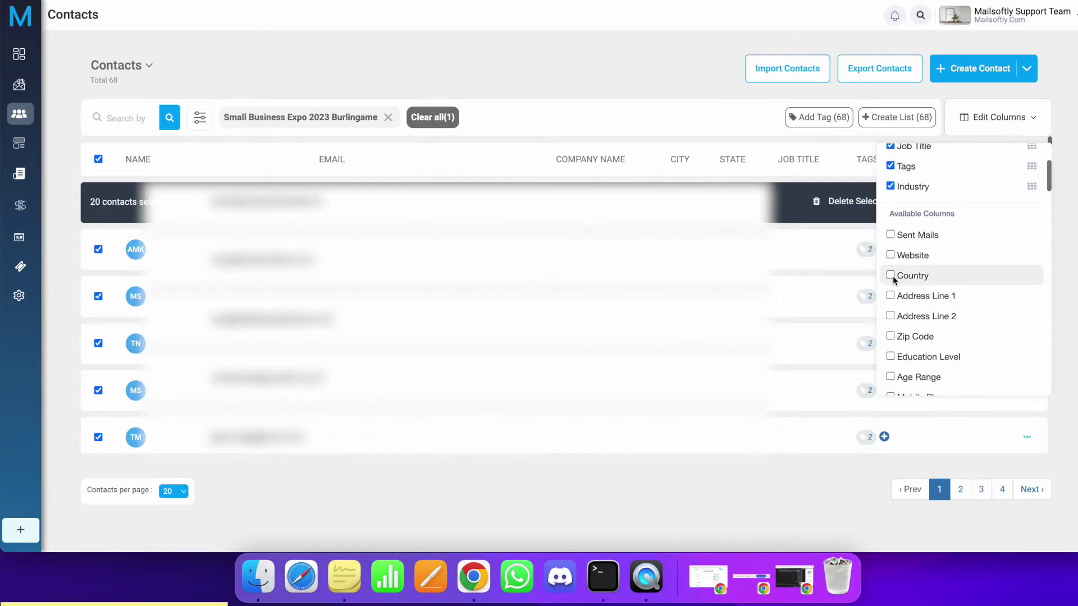
left_click(890, 235)
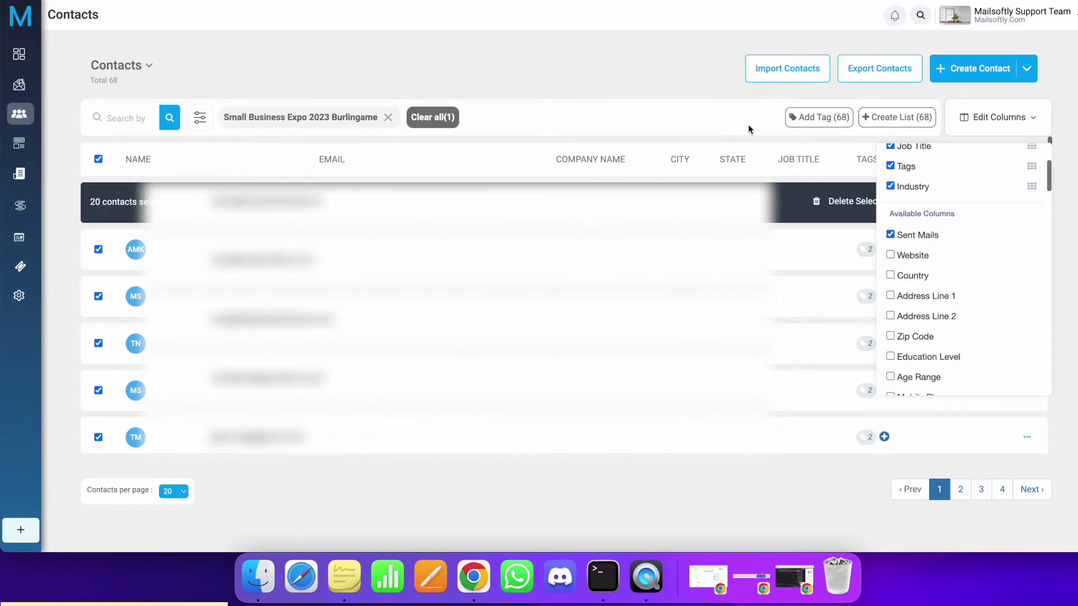
left_click(658, 84)
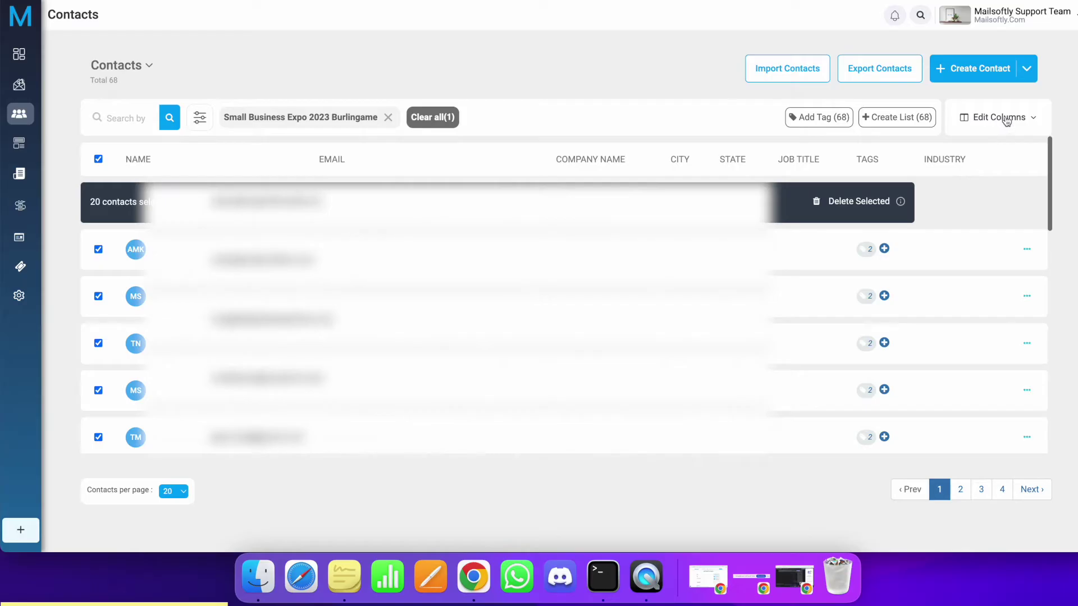
Clear all active filters from the contacts table.
left_click(437, 123)
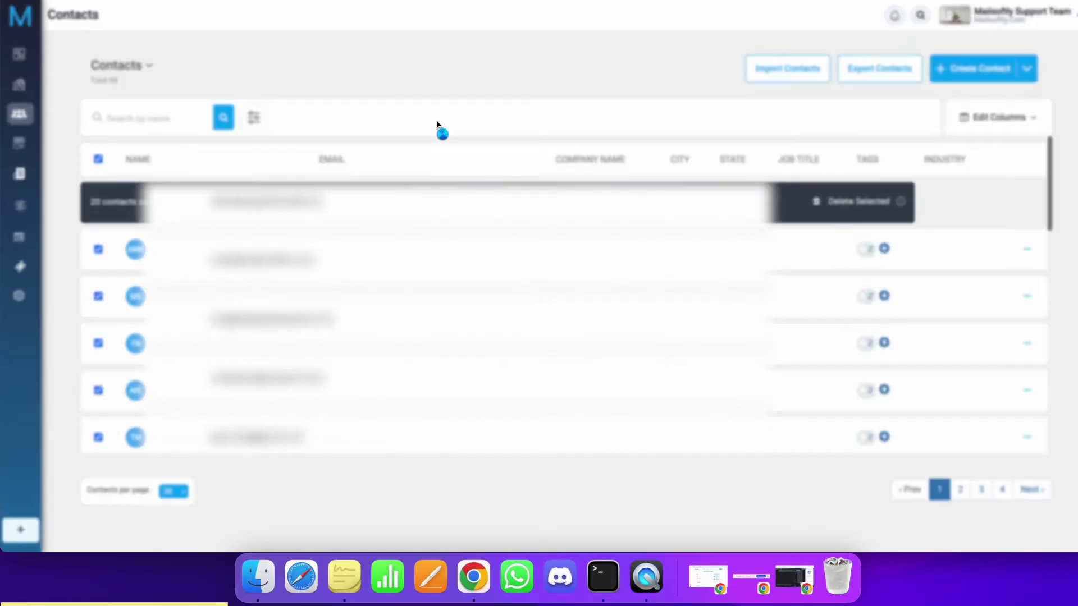
left_click(1001, 119)
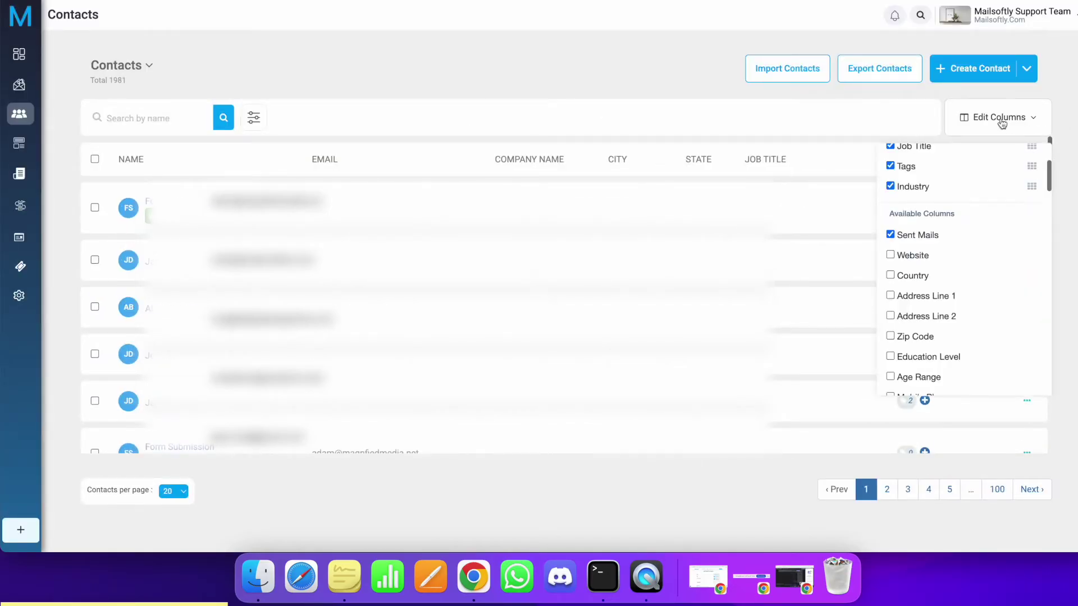
left_click(757, 119)
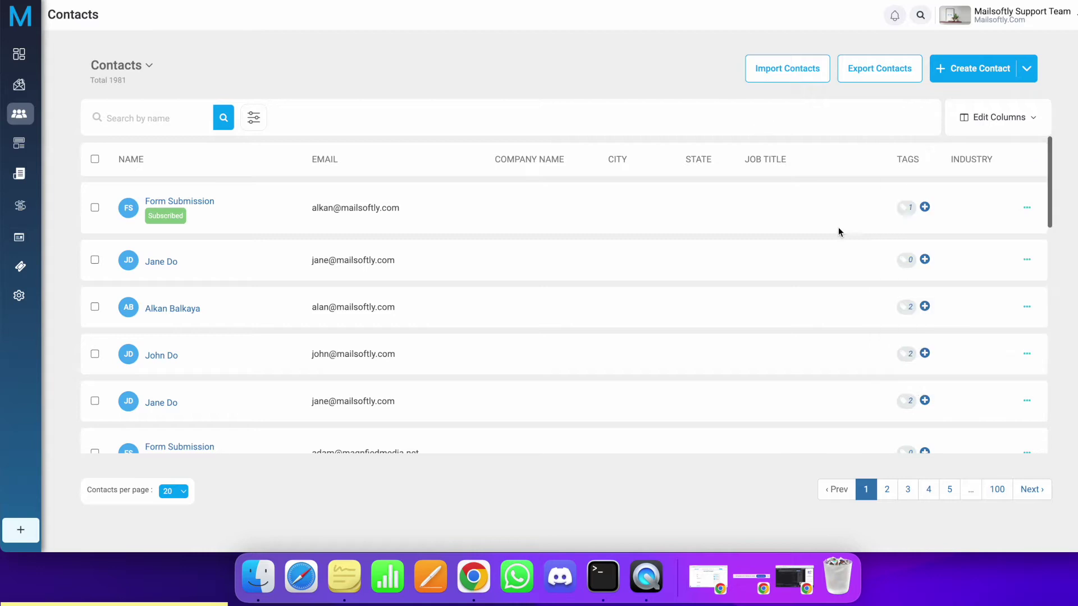
Add the Website column alongside Sent Mails, apply the column selection, and check both new columns in the contacts table.
left_click(992, 118)
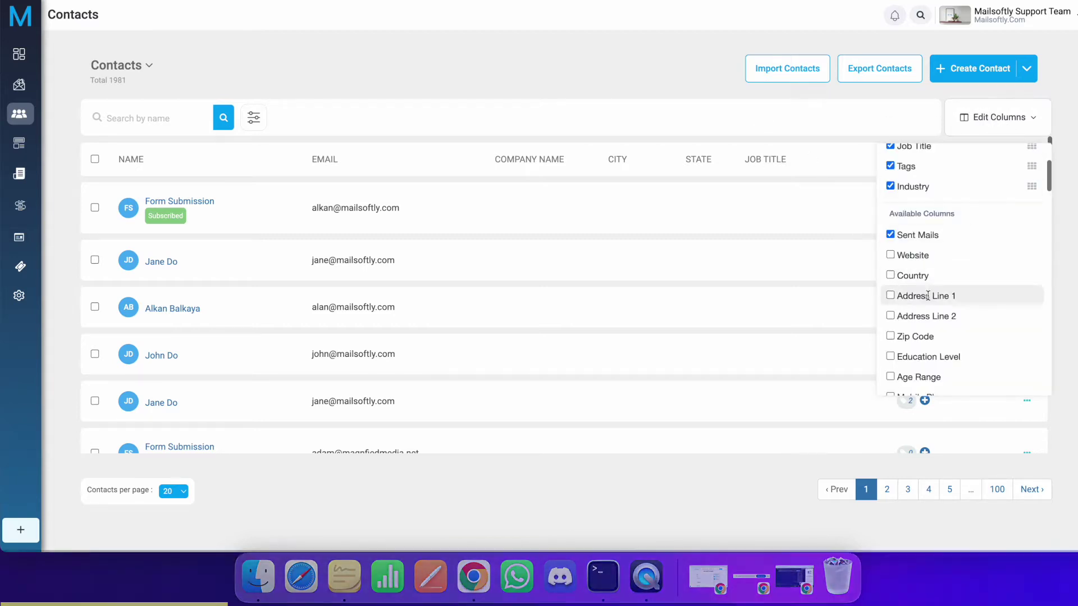
scroll(962, 326, "down", 15)
scroll(961, 325, "up", 15)
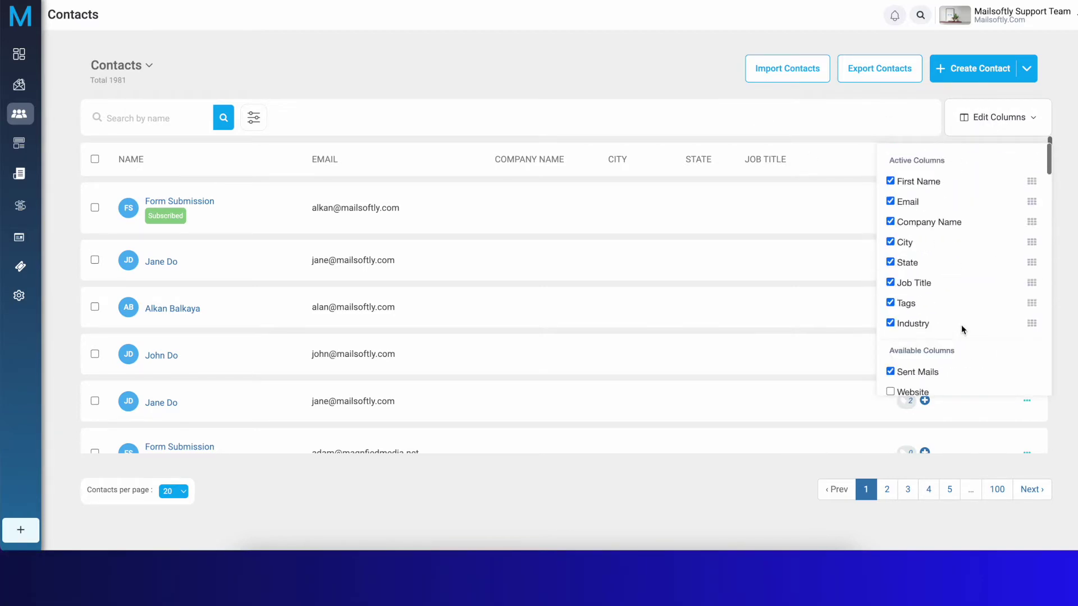
scroll(909, 309, "down", 1)
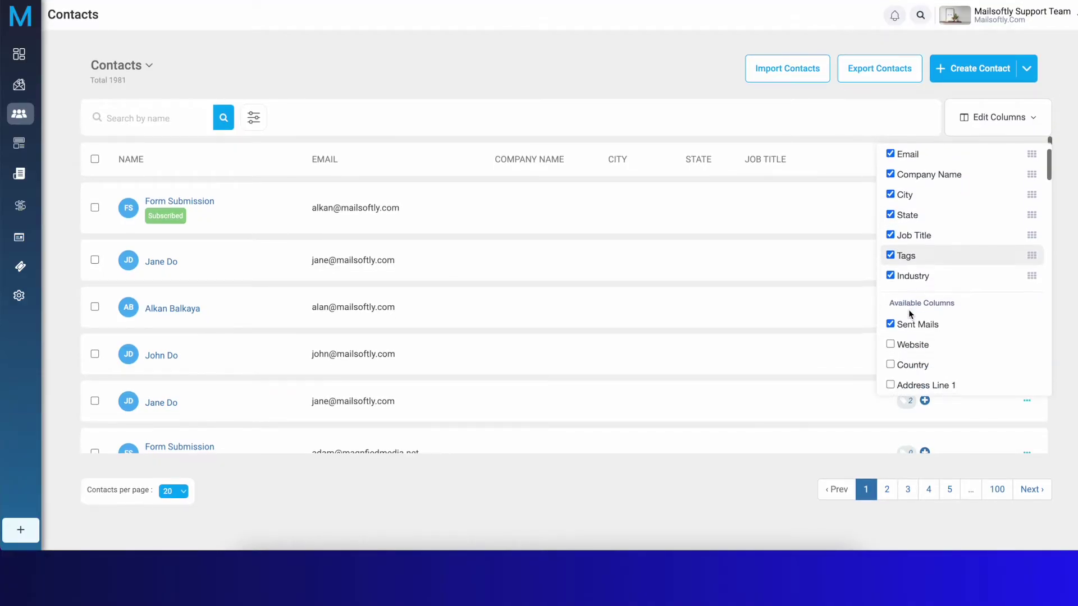
left_click(890, 344)
scroll(971, 316, "up", 2)
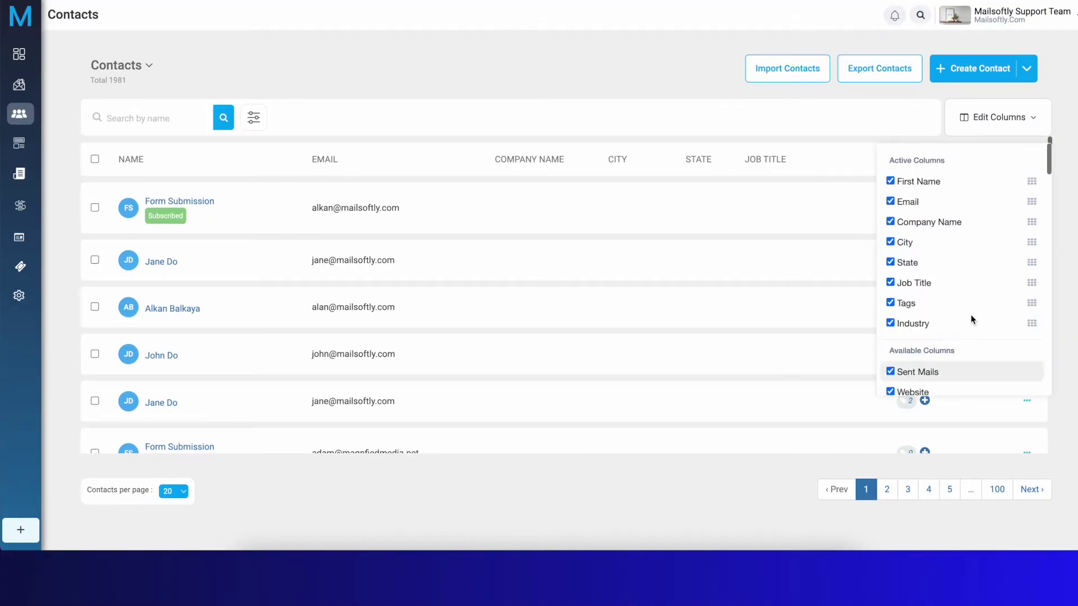
scroll(971, 317, "down", 15)
scroll(971, 318, "down", 1)
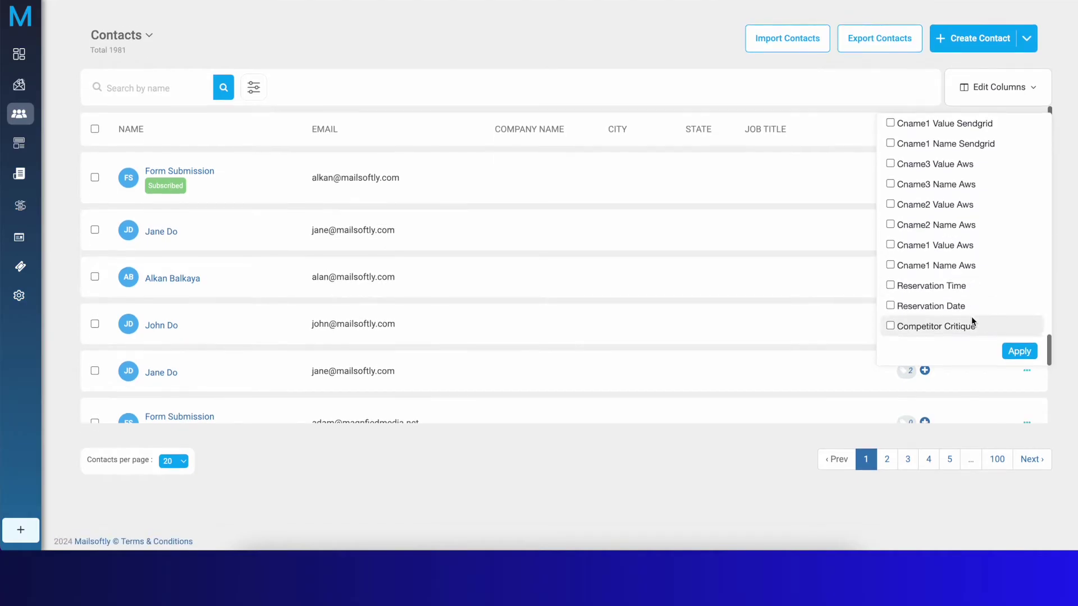
left_click(1019, 353)
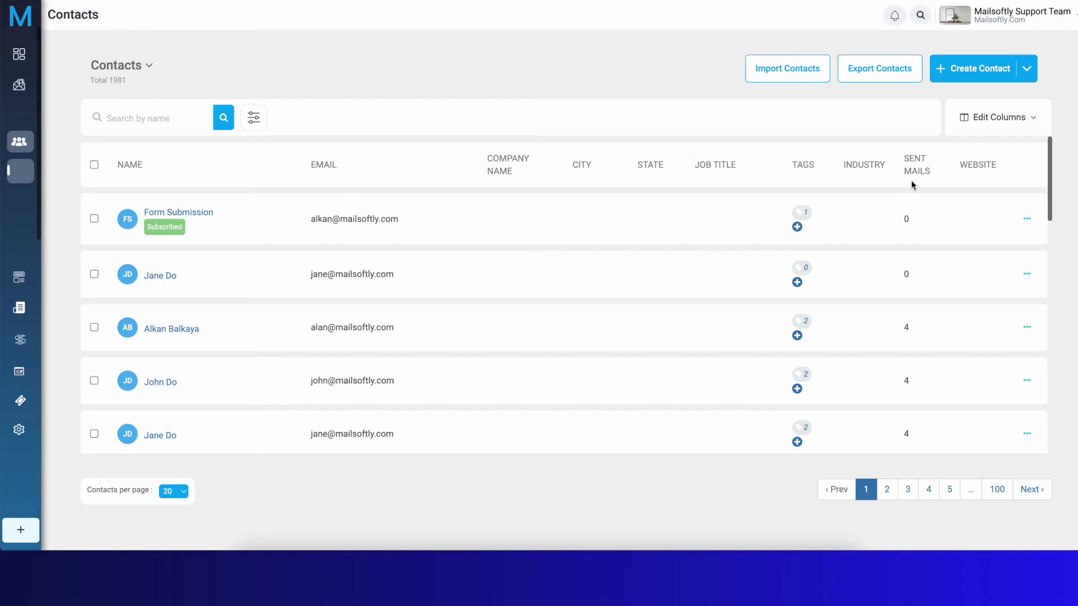
scroll(981, 358, "down", 1)
scroll(981, 358, "down", 1)
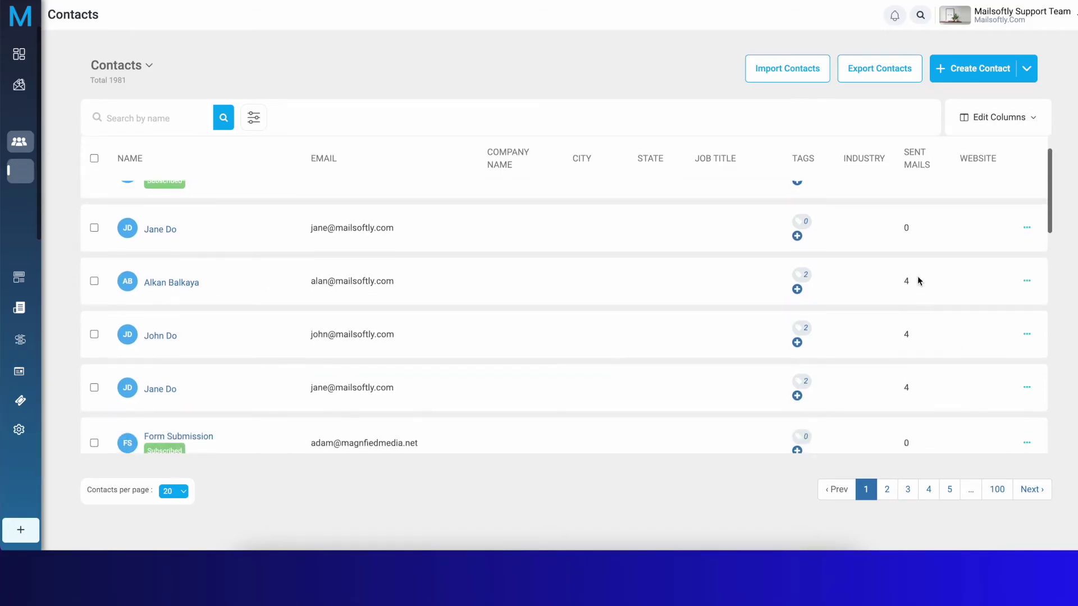
scroll(941, 260, "up", 2)
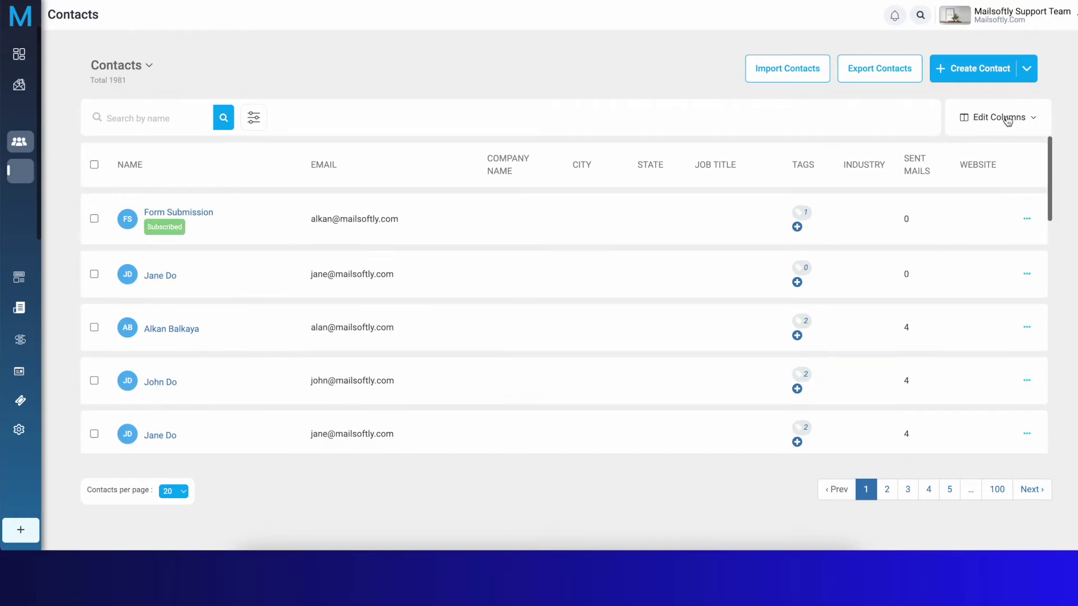
Remove the Sent Mails and Website columns from the contacts table and apply the column selection.
left_click(1006, 116)
scroll(966, 306, "down", 1)
left_click(890, 323)
left_click(890, 343)
scroll(972, 318, "down", 10)
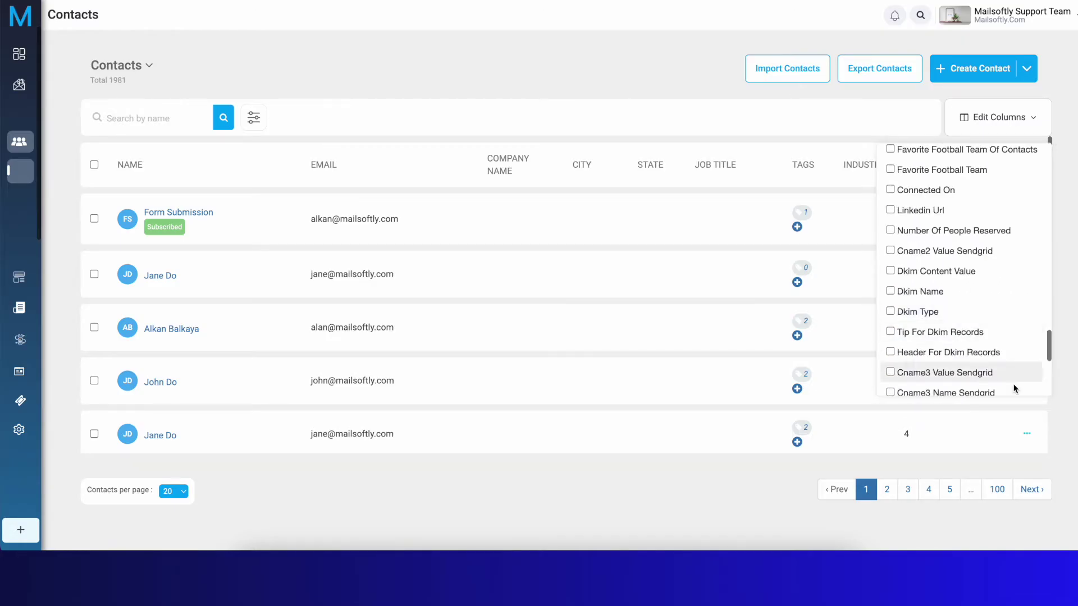
scroll(1013, 289, "down", 4)
left_click(1032, 381)
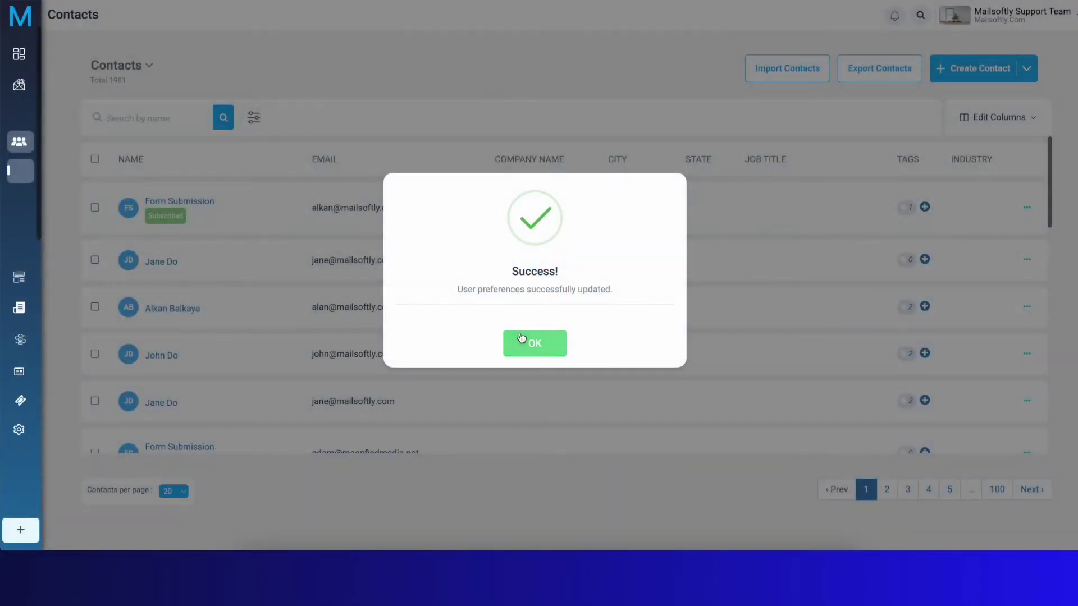
left_click(526, 342)
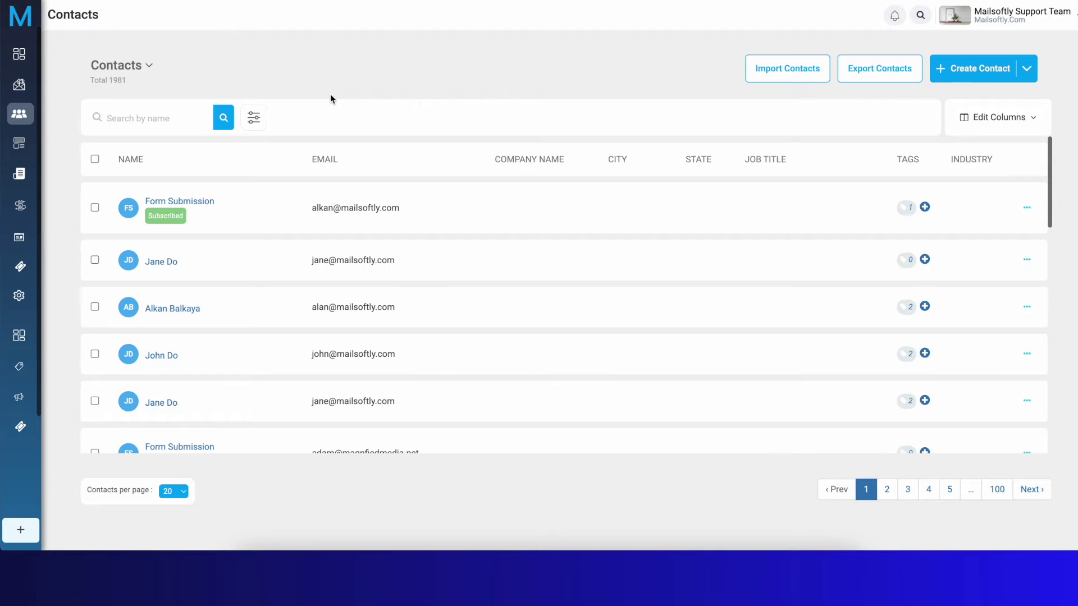
Go to the contact lists overview and start creating a new contact list.
mouse_move(66, 234)
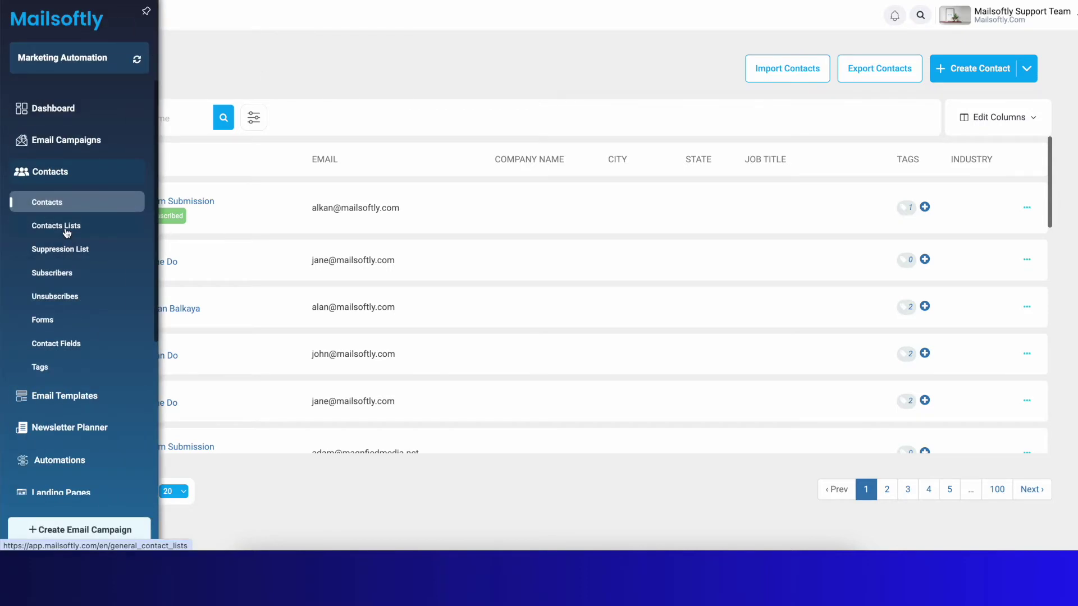
left_click(65, 233)
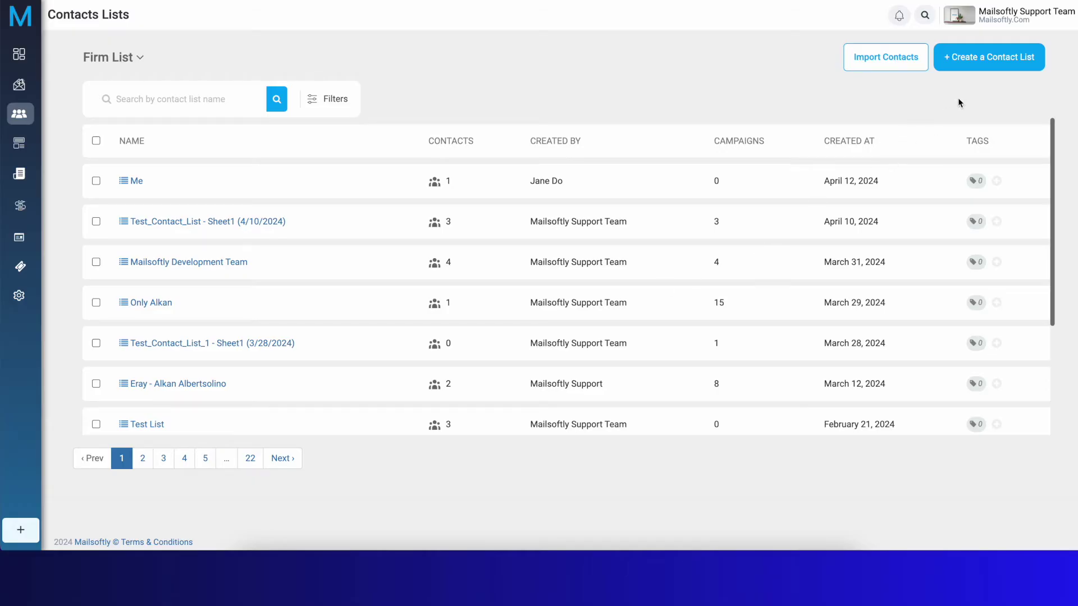
left_click(999, 66)
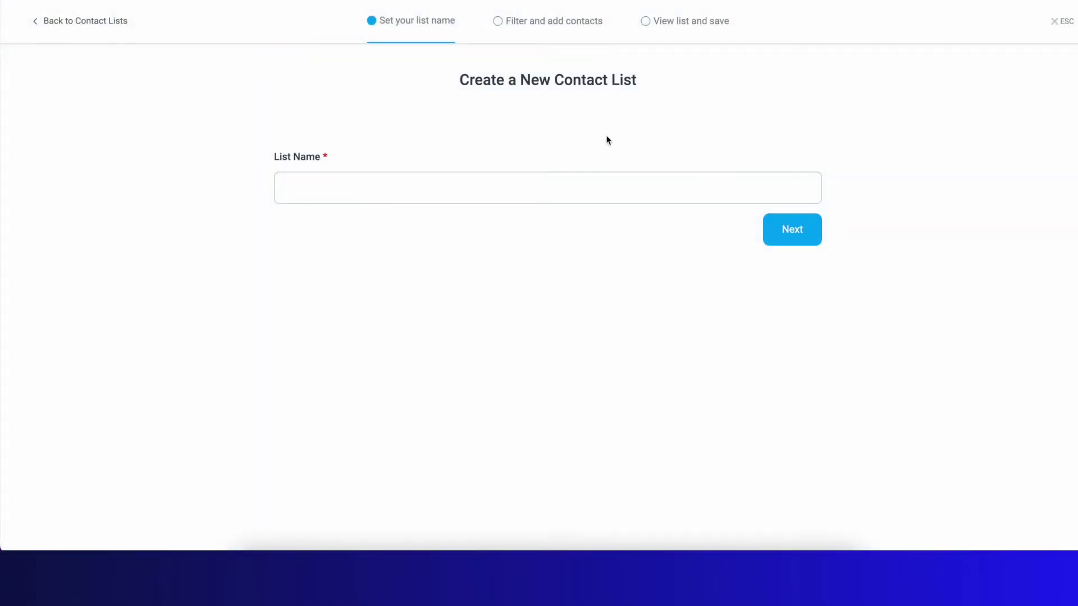
Name the new list "Mailsoftly Contact List for Burlingame Trade Show" and continue to filtering and adding contacts.
left_click(497, 189)
type("Mail")
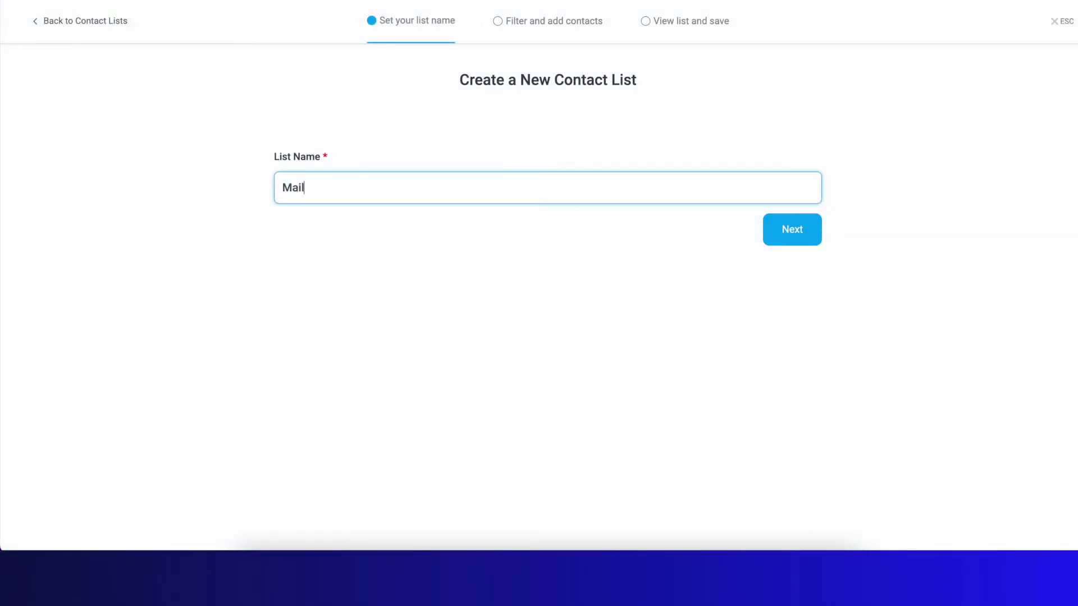
type("aoftly Cotact")
key("BackSpace")
key("BackSpace")
key("BackSpace")
key("BackSpace")
type("ntact List for Bu")
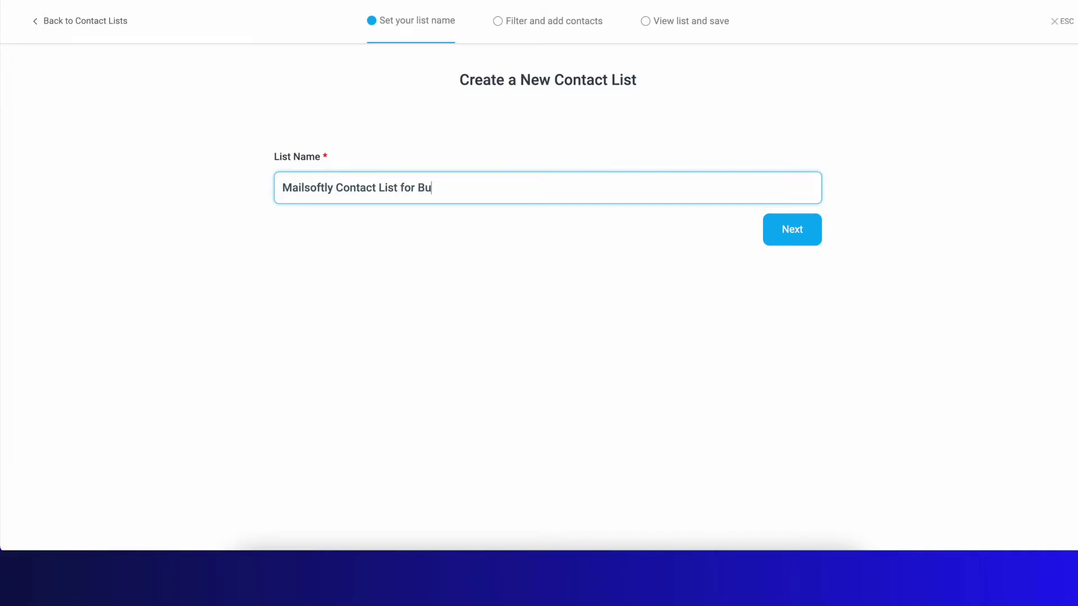
type("rlingame Trade Shoq")
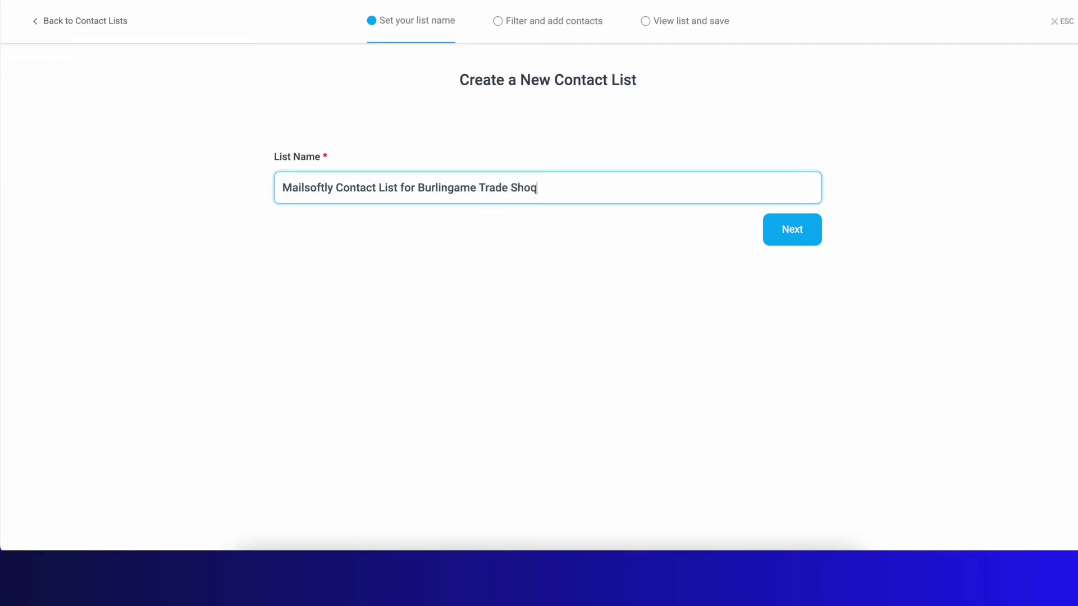
key("BackSpace")
type("w")
left_click(792, 242)
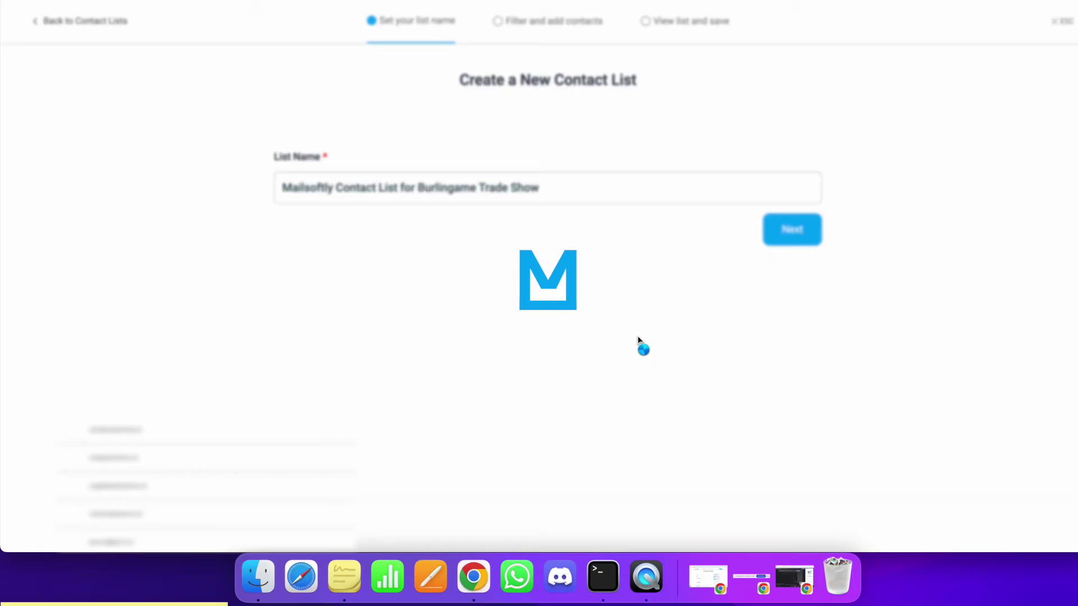
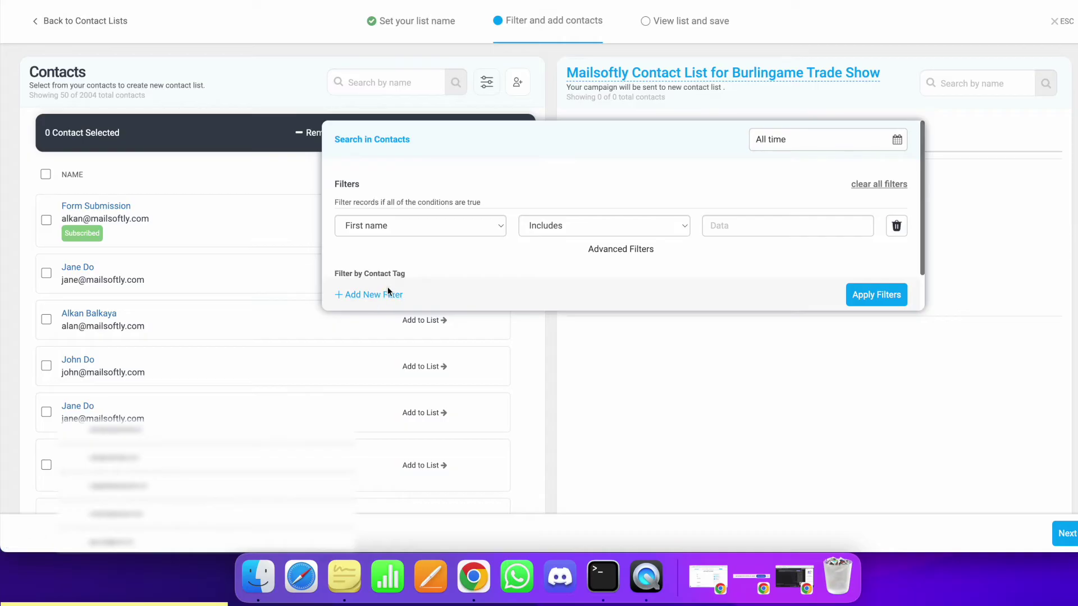
Filter the available contacts by contact tag and add the first two matching contacts to the new list.
scroll(388, 285, "down", 2)
left_click(394, 248)
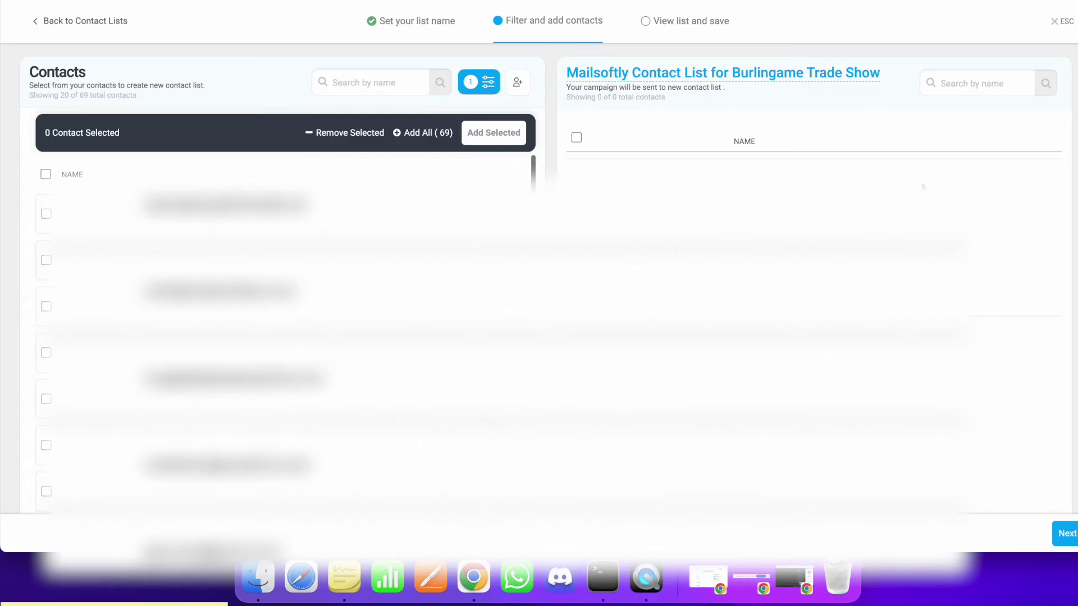
left_click(46, 214)
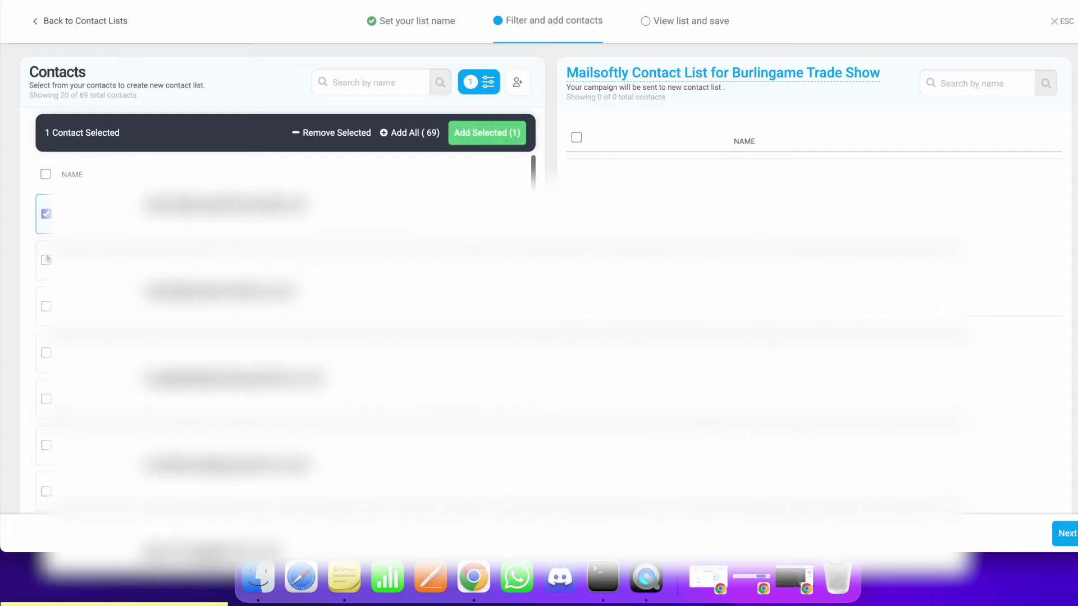
left_click(46, 260)
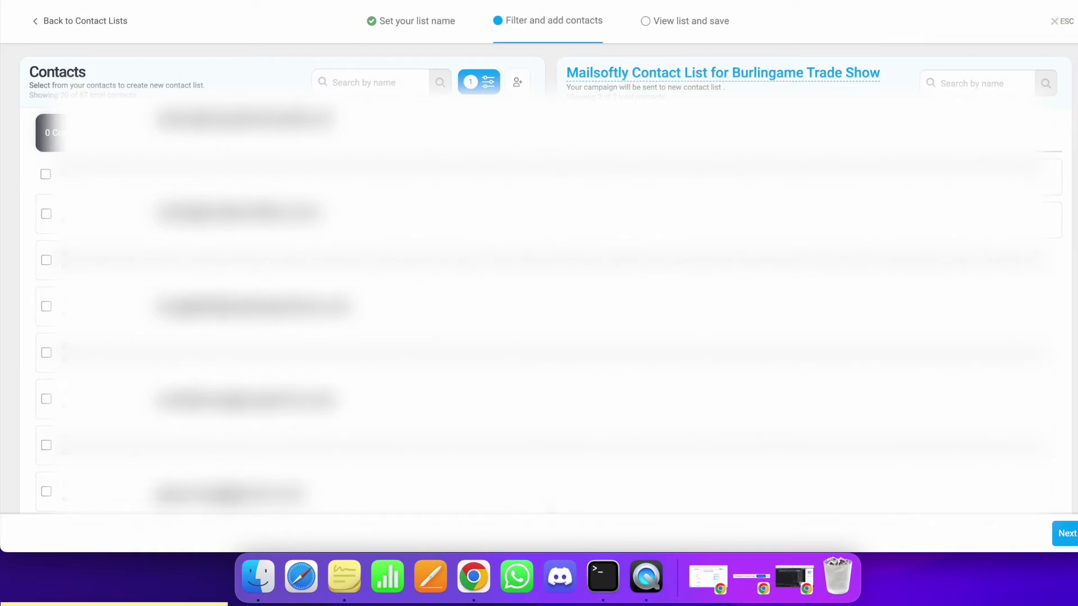
Add all remaining contacts shown on the current page to the list, then review and save the list.
left_click(45, 174)
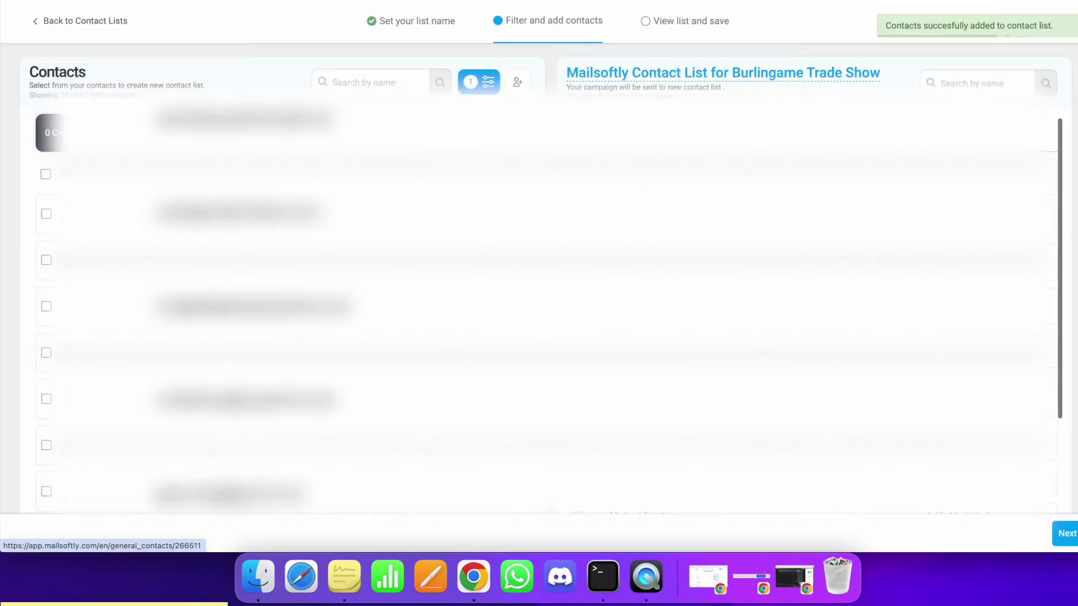
scroll(808, 309, "down", 10)
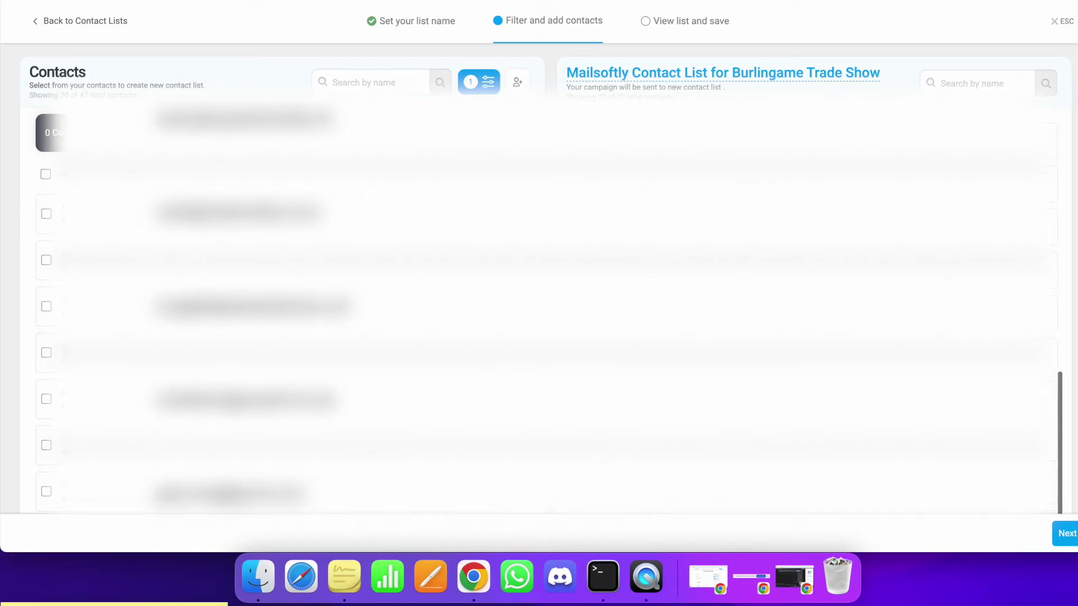
left_click(1074, 534)
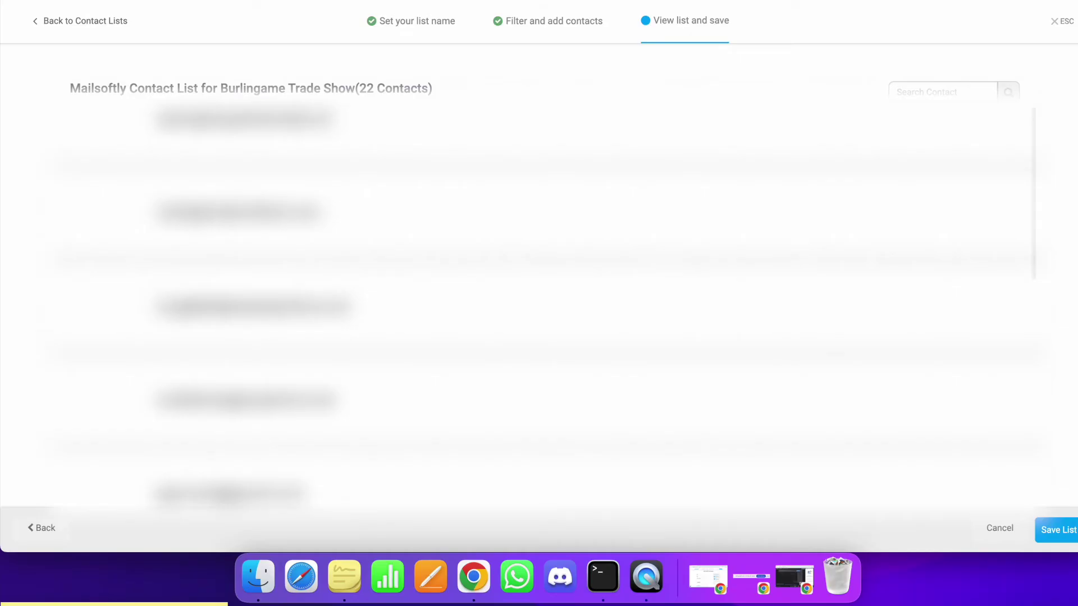
left_click(1057, 540)
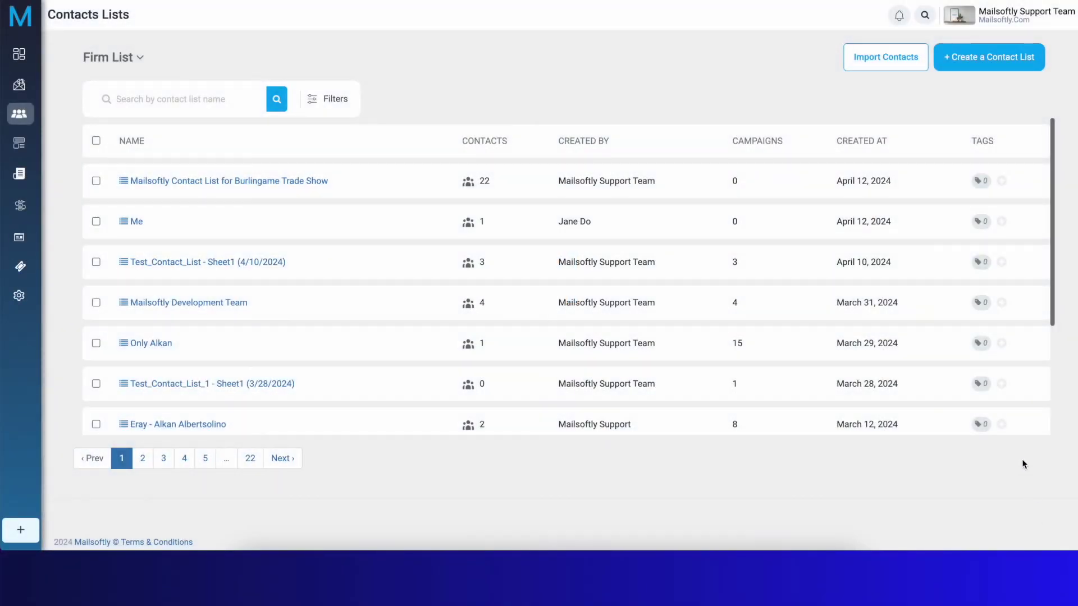
Open the Mailsoftly Contact List for Burlingame Trade Show and examine its contacts, sent emails, tags and options for adding contacts.
left_click(291, 182)
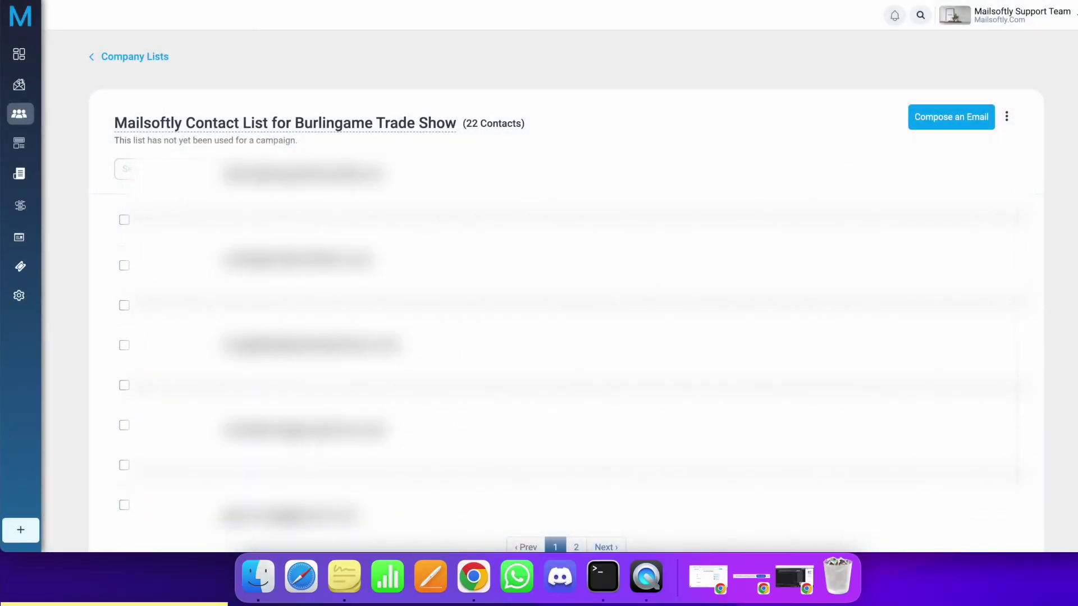
scroll(561, 281, "down", 2)
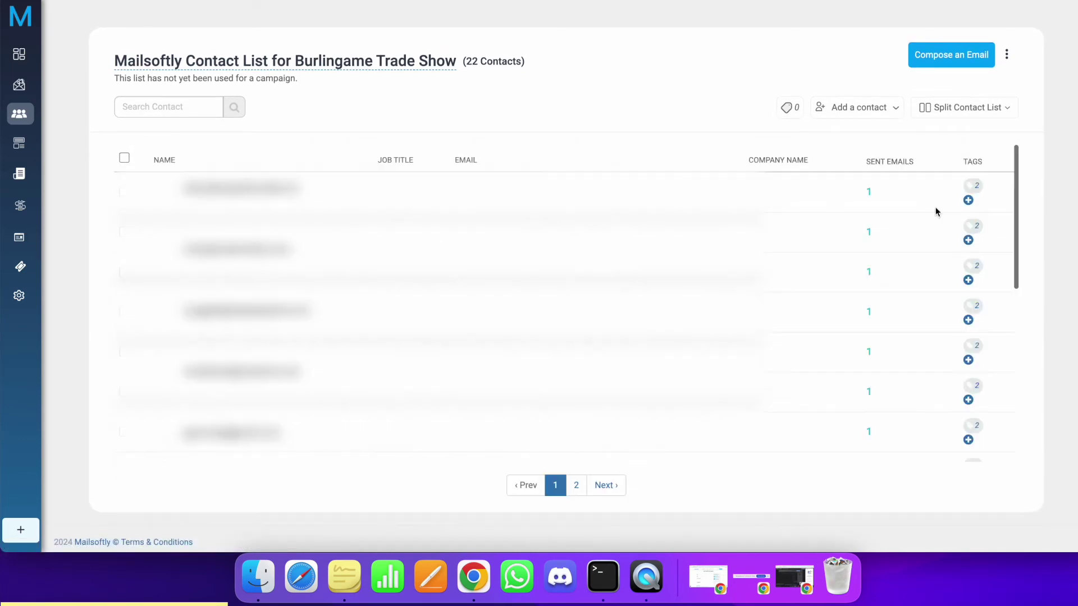
mouse_move(976, 185)
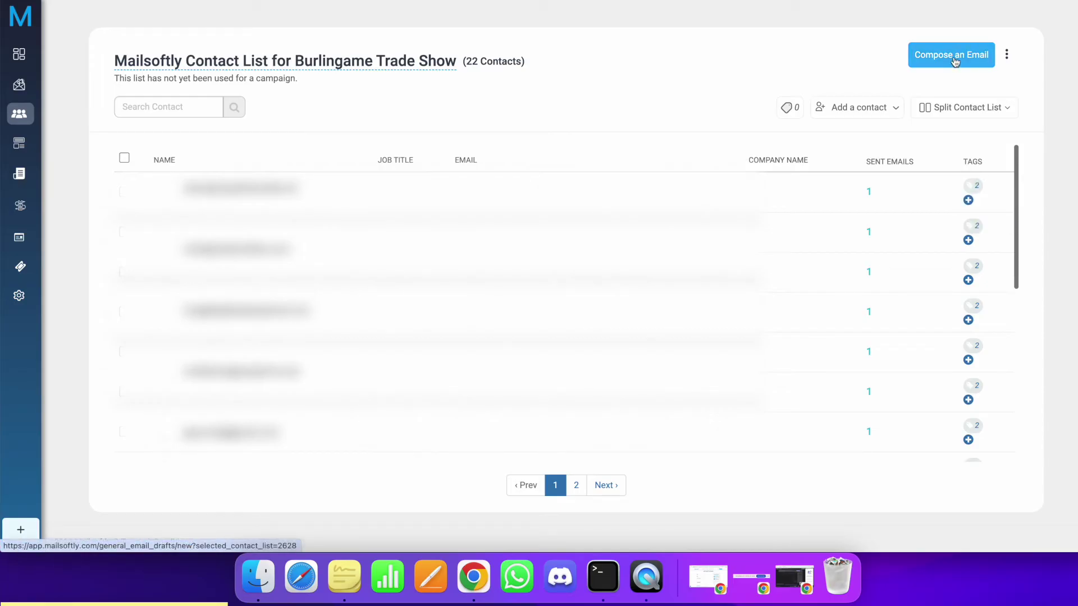
mouse_move(9, 361)
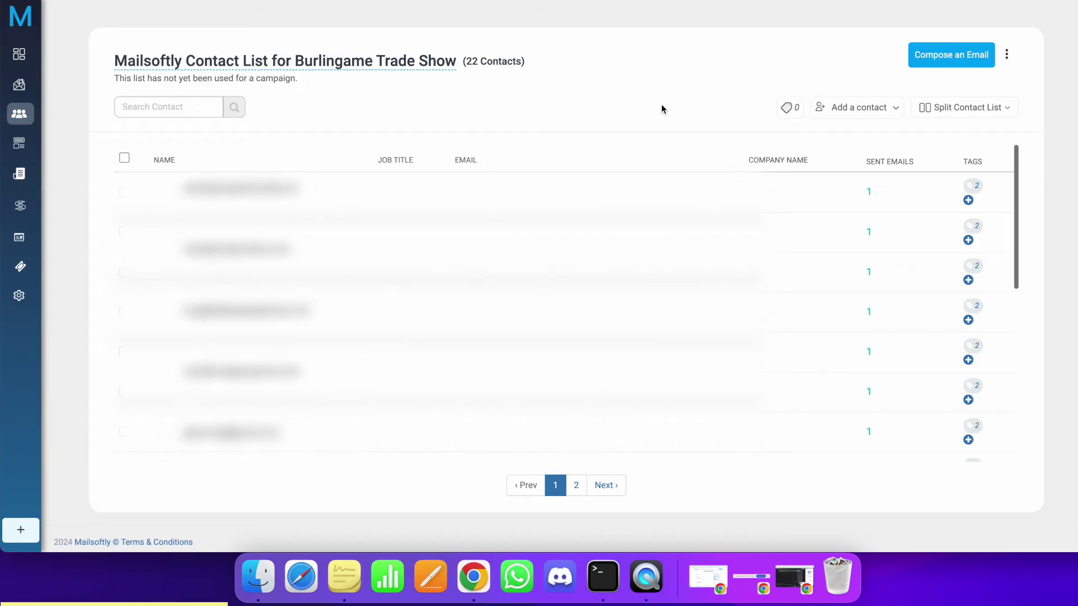
left_click(878, 109)
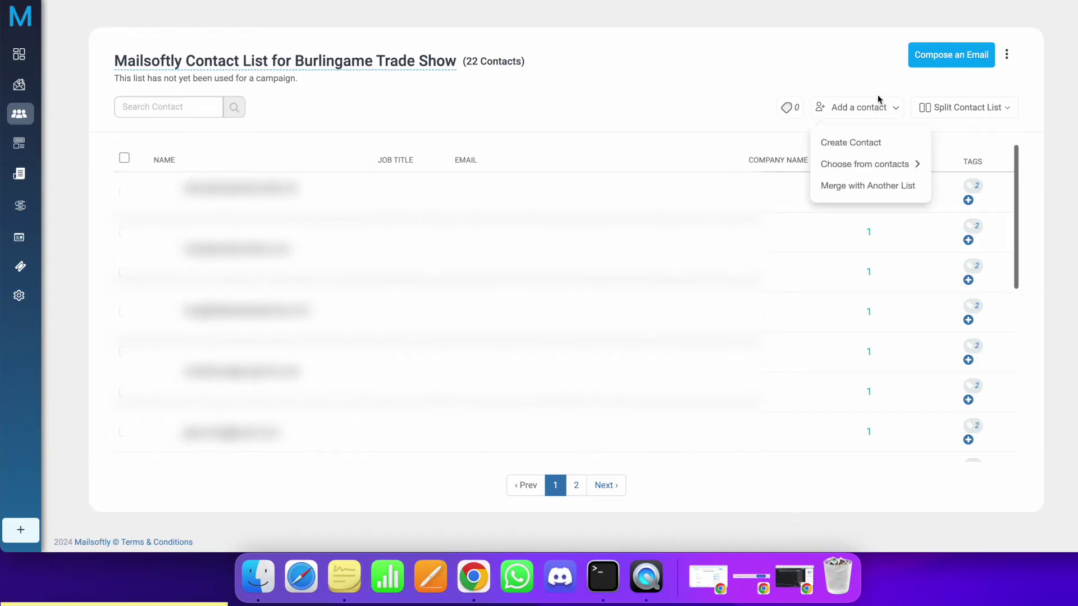
left_click(657, 34)
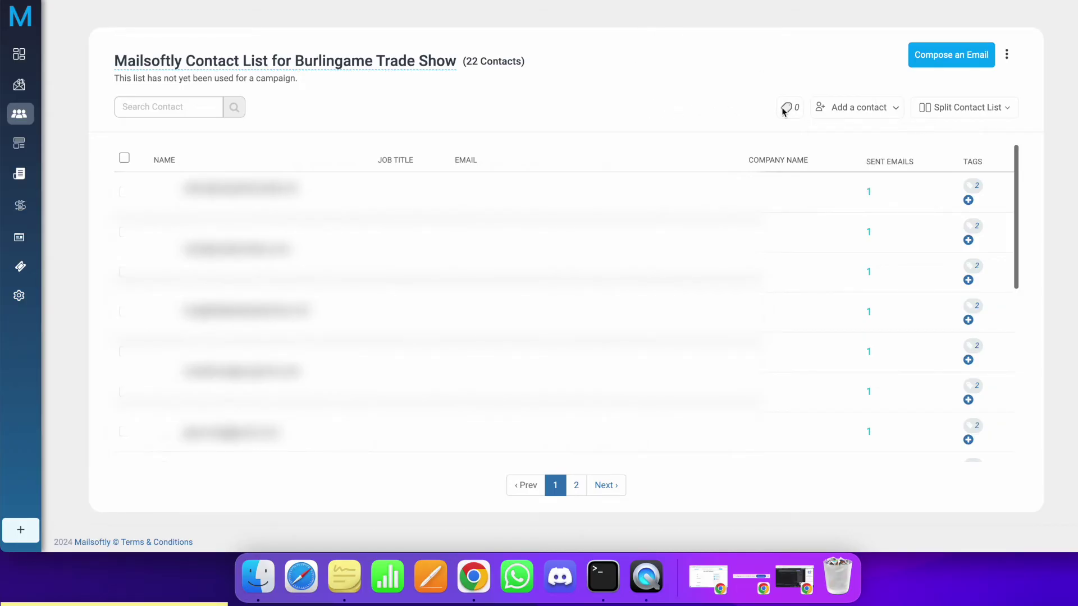
Examine the options for merging another contact list into this one and for adding contacts, without merging anything.
left_click(863, 116)
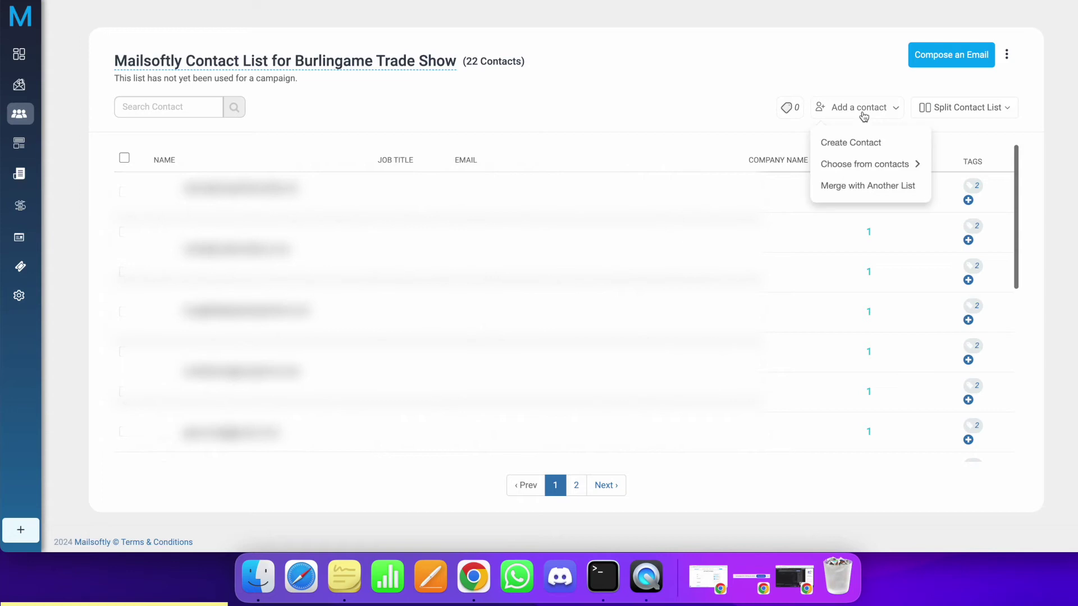
left_click(879, 187)
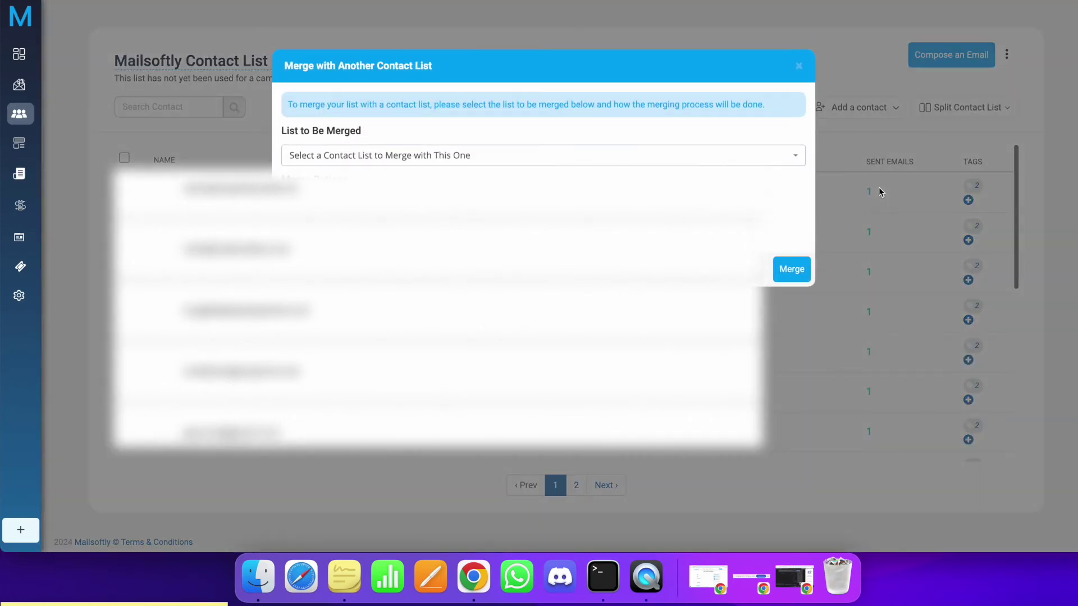
left_click(683, 157)
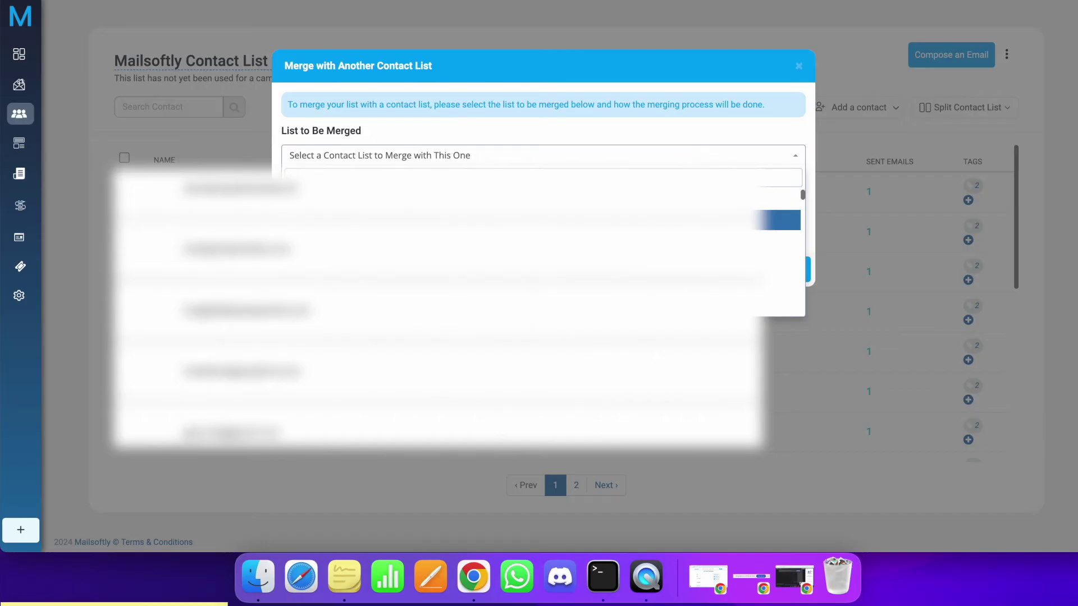
left_click(631, 167)
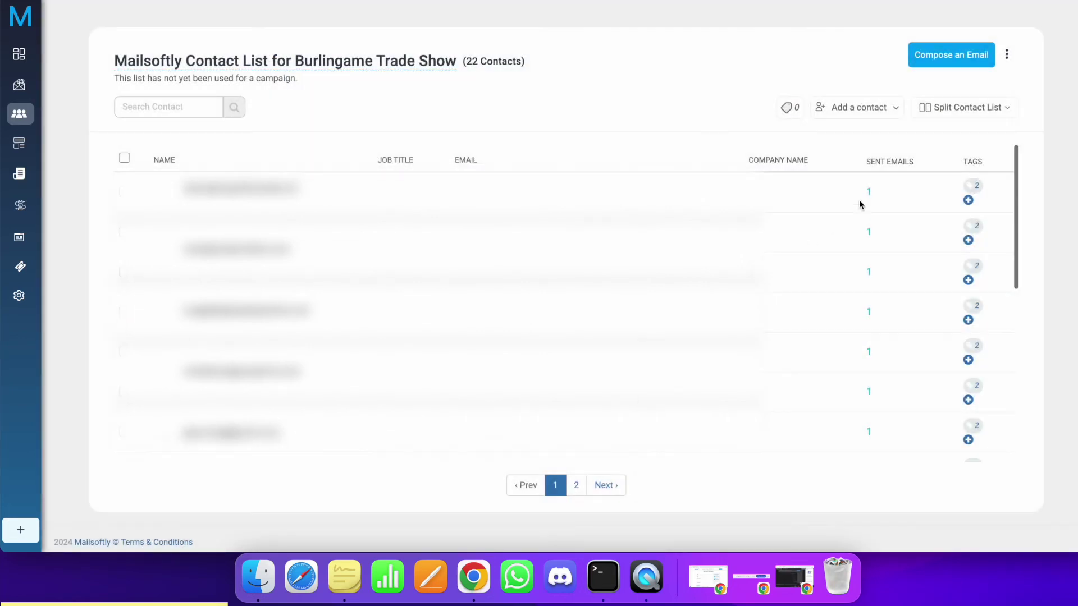
left_click(869, 115)
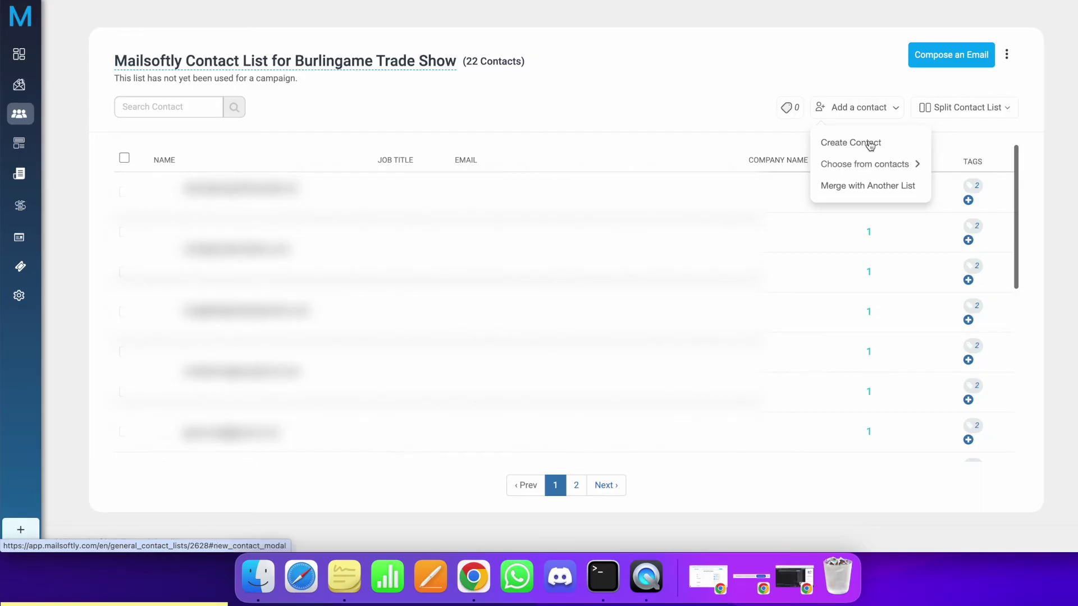
Split the Burlingame Trade Show contact list into 2 lists.
left_click(978, 112)
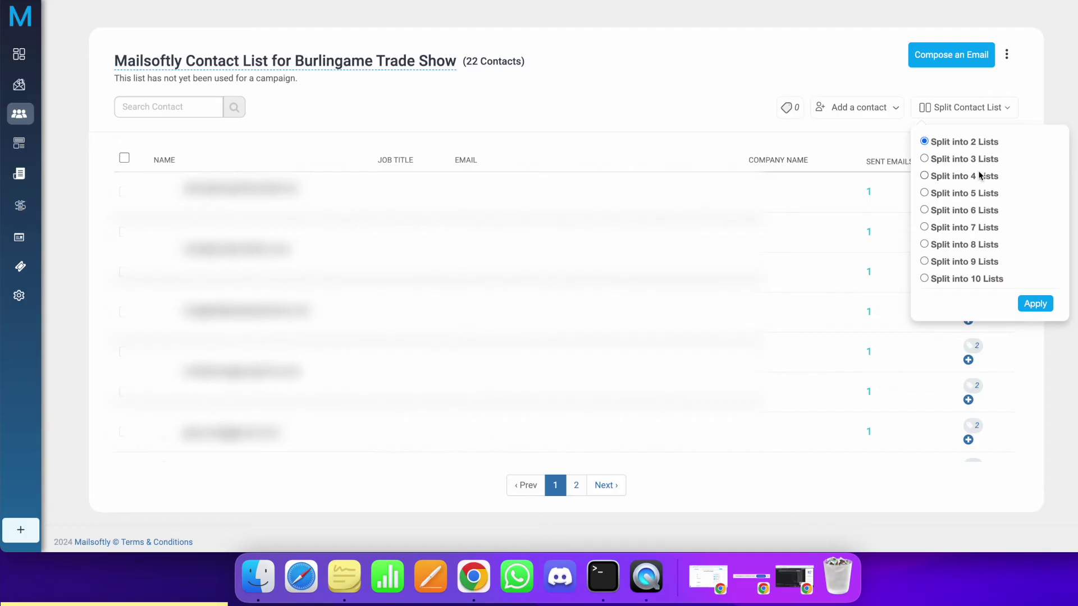
left_click(968, 192)
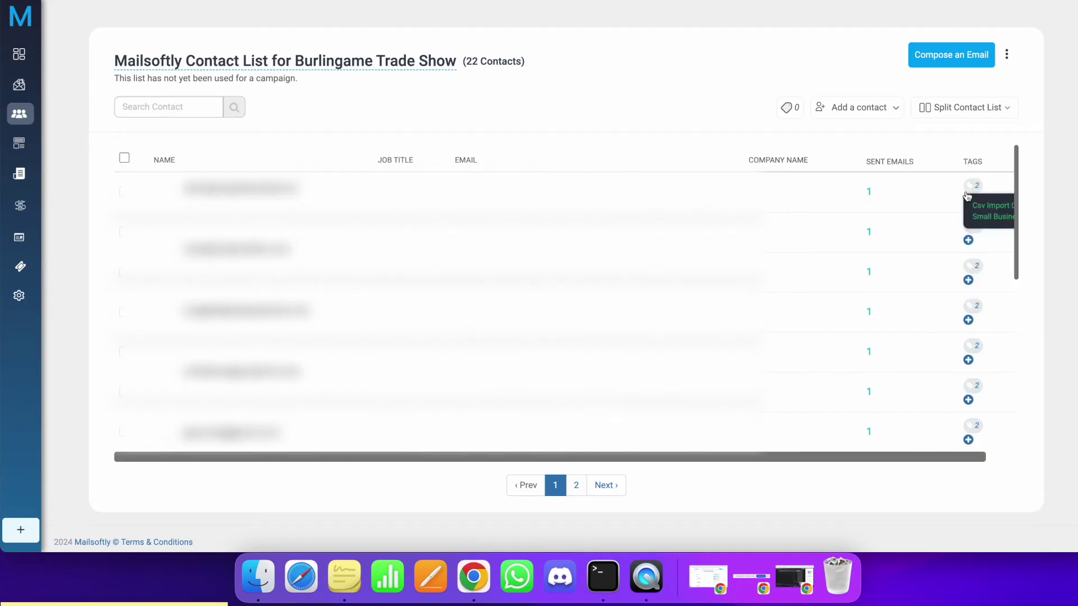
left_click(967, 194)
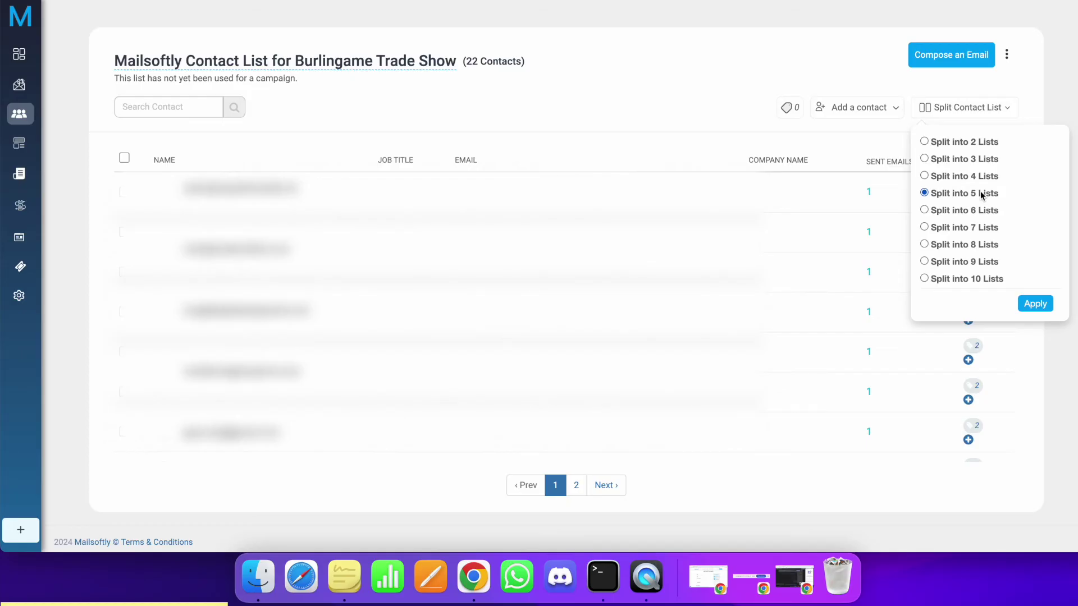
left_click(924, 142)
left_click(1036, 303)
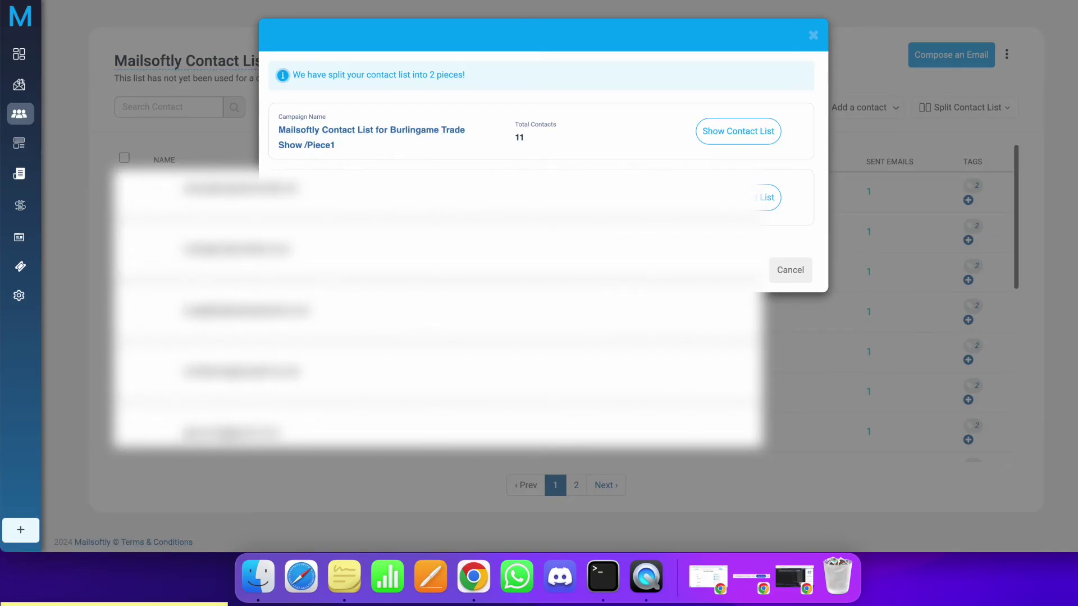
Open both lists produced by the split in new browser tabs.
right_click(748, 138)
left_click(801, 139)
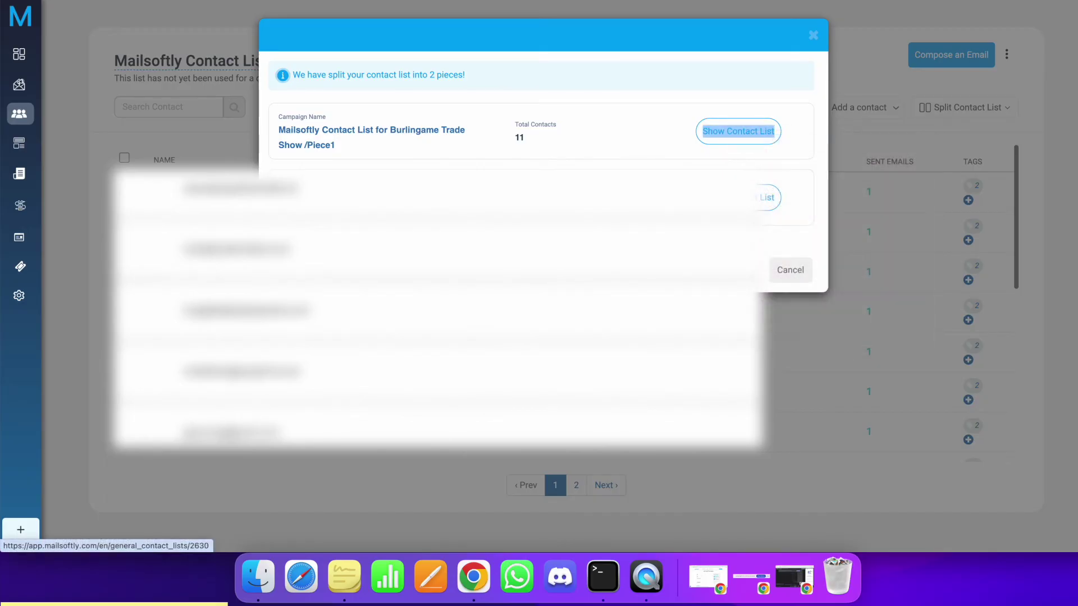
right_click(758, 194)
left_click(775, 220)
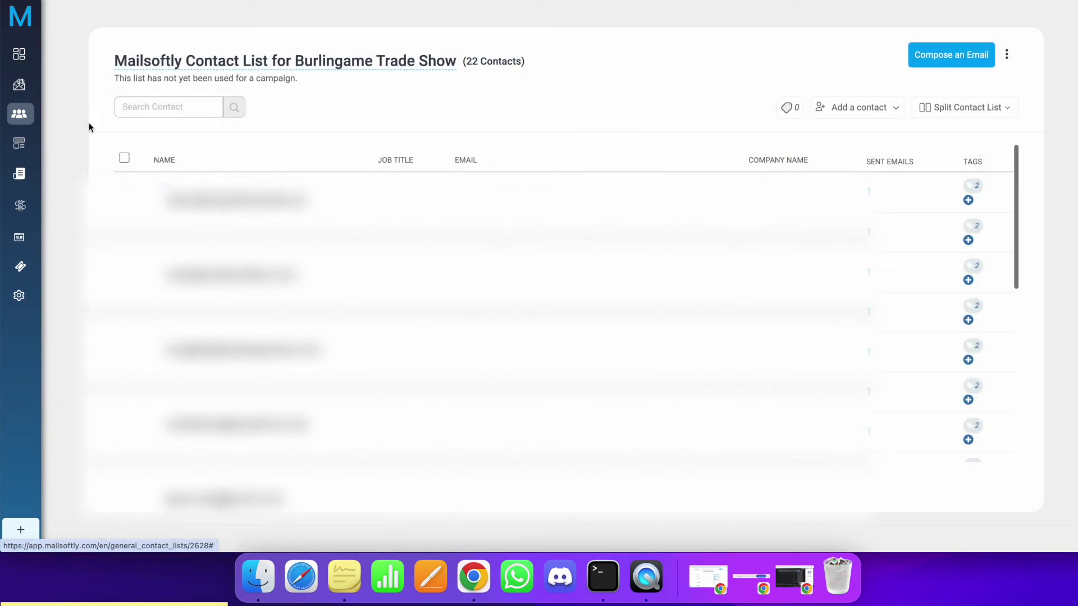
Visit the Contacts page and bring up the overview of all contact lists to check the split lists.
mouse_move(53, 204)
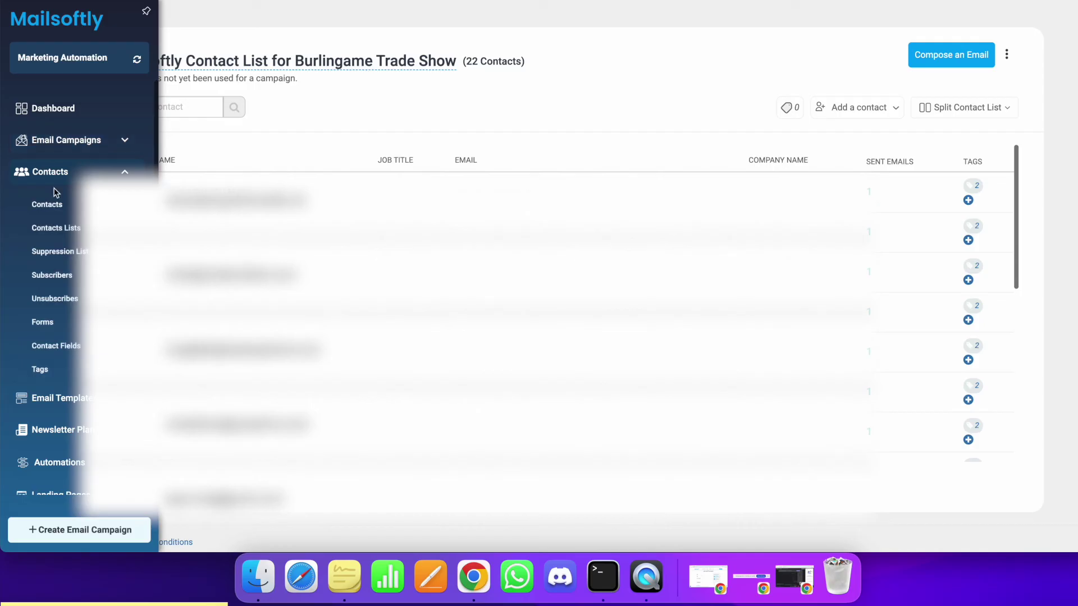
left_click(53, 204)
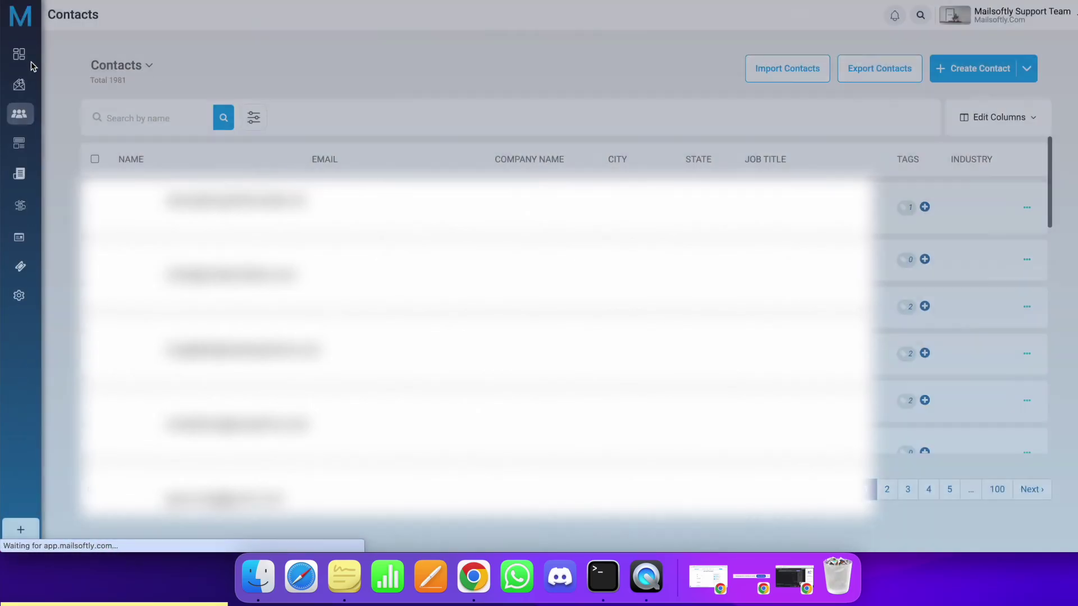
mouse_move(35, 202)
left_click(46, 226)
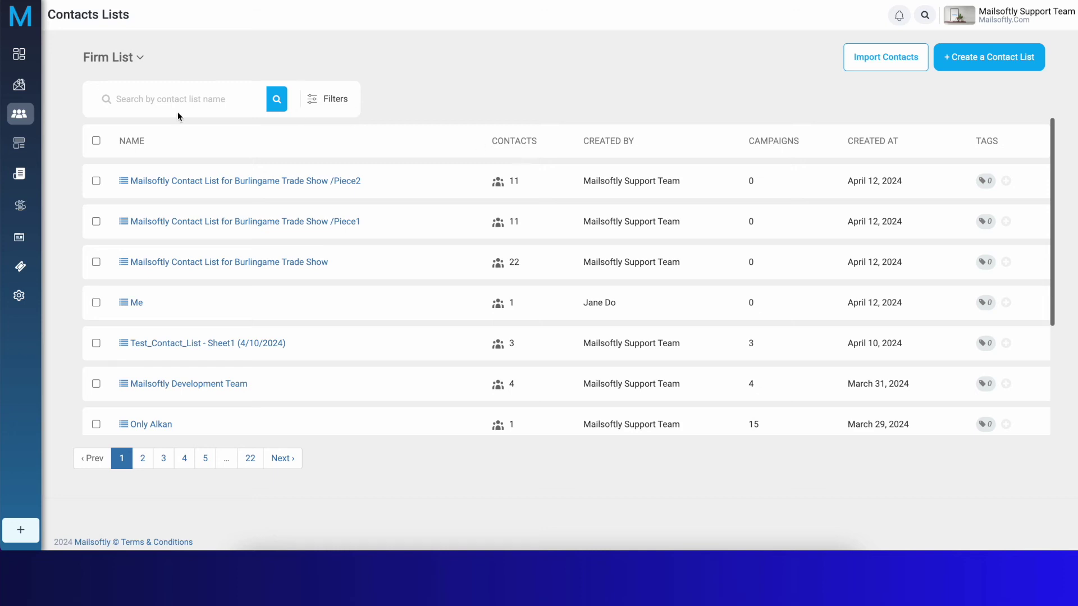
Go to the Tags page and start a new tag named "Burlingame Trade Show Contacts".
mouse_move(22, 112)
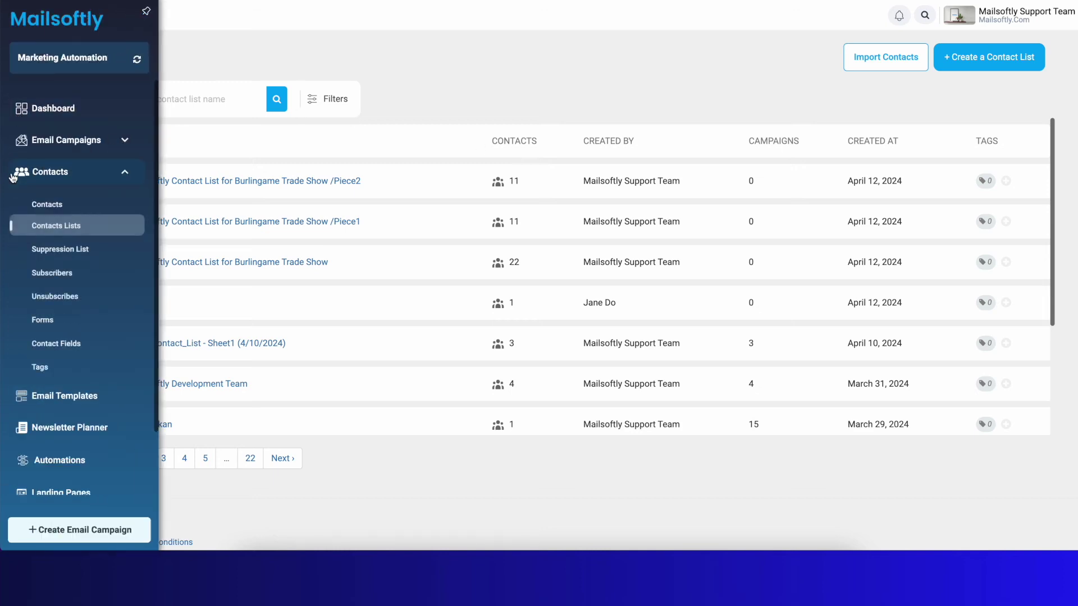
left_click(40, 366)
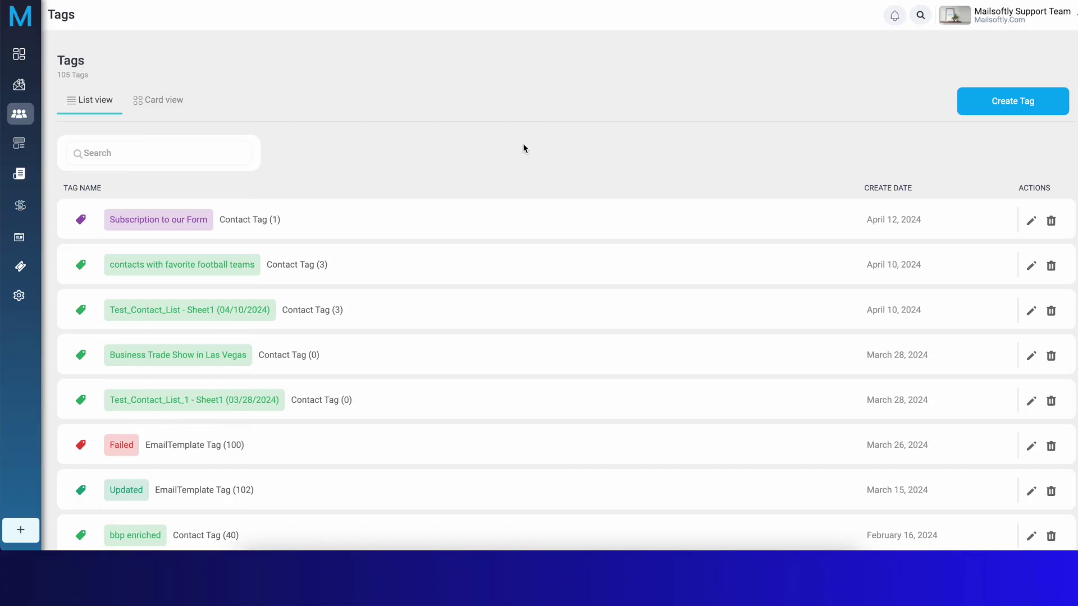
left_click(1012, 106)
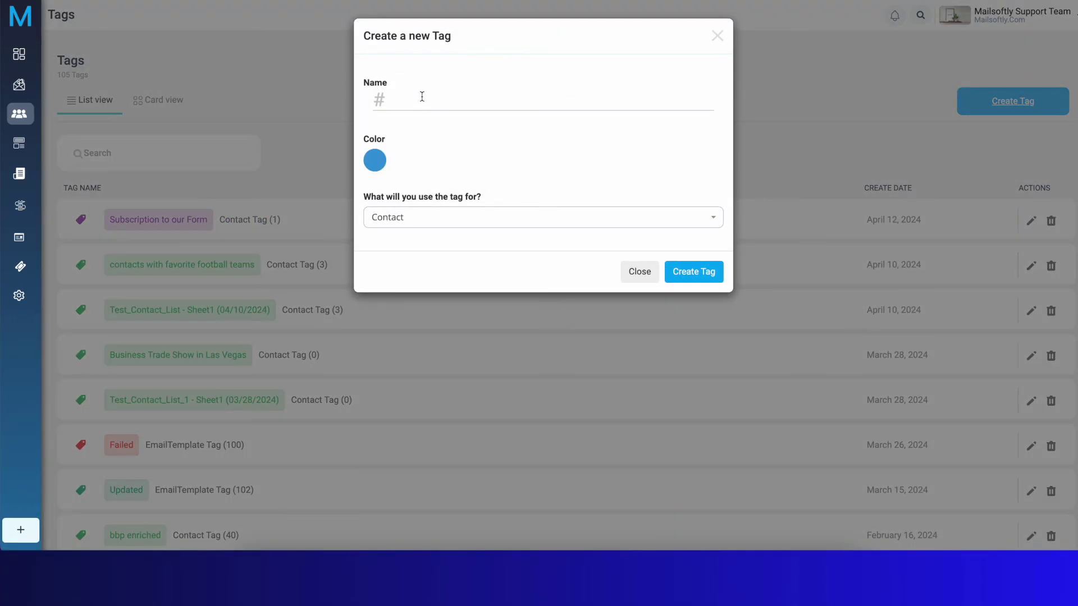
left_click(421, 97)
left_click(483, 69)
left_click(418, 100)
type("Burlingam,e")
key("BackSpace")
key("BackSpace")
type("e Trade Show Contacts")
Colour the new tag yellow, keep its use set to Contact and create it.
left_click(374, 160)
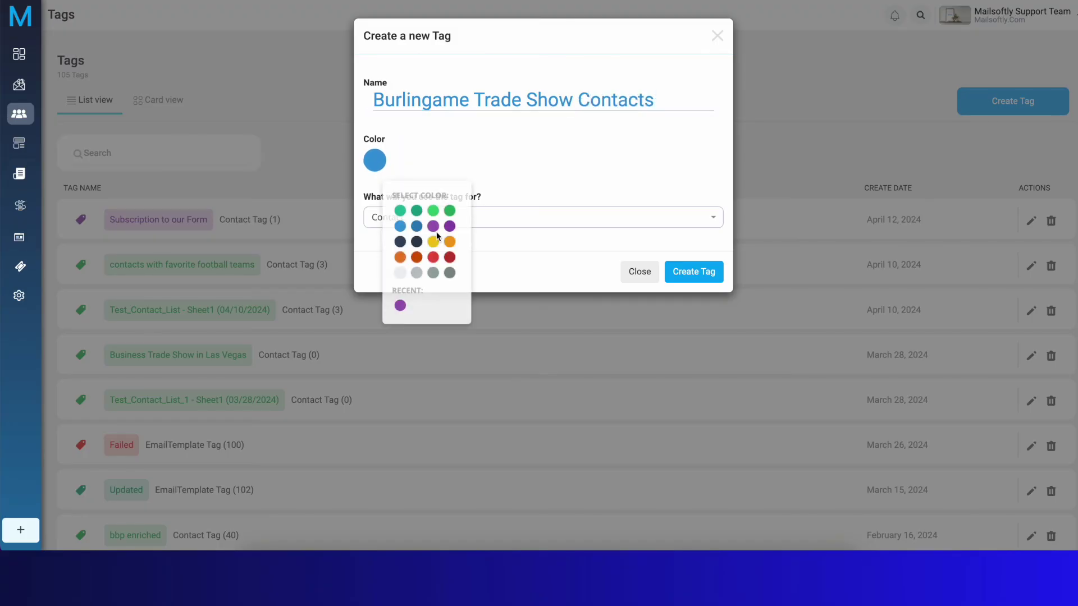
left_click(433, 242)
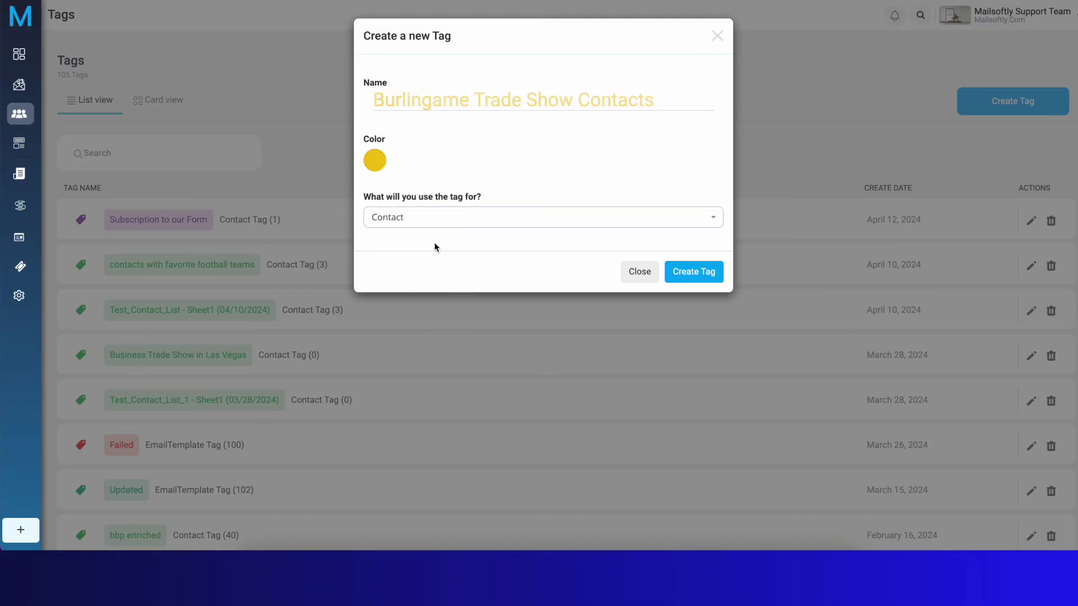
left_click(503, 225)
left_click(424, 254)
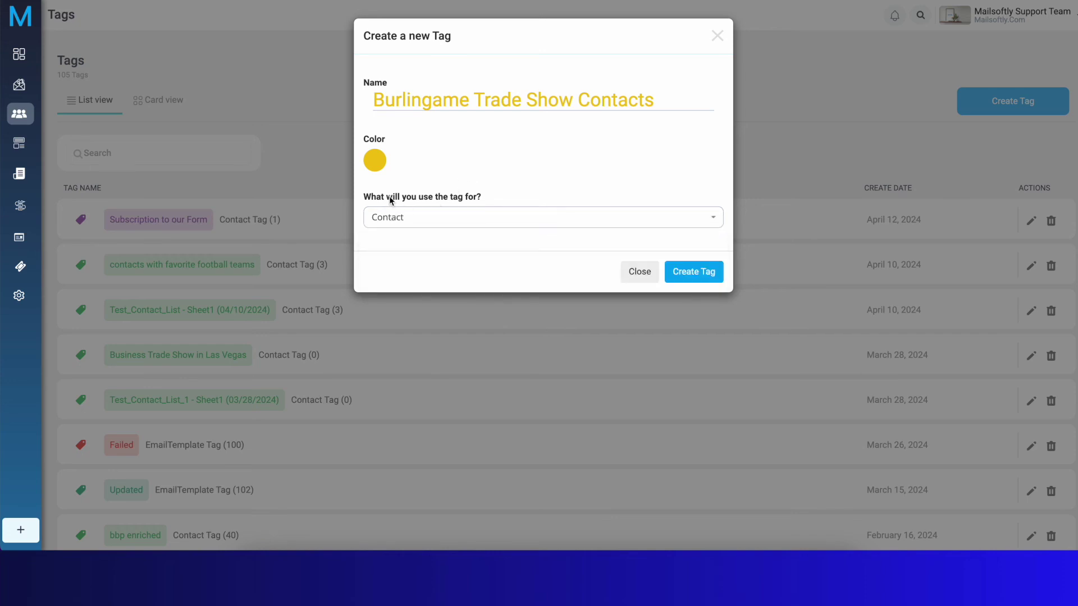
left_click(478, 217)
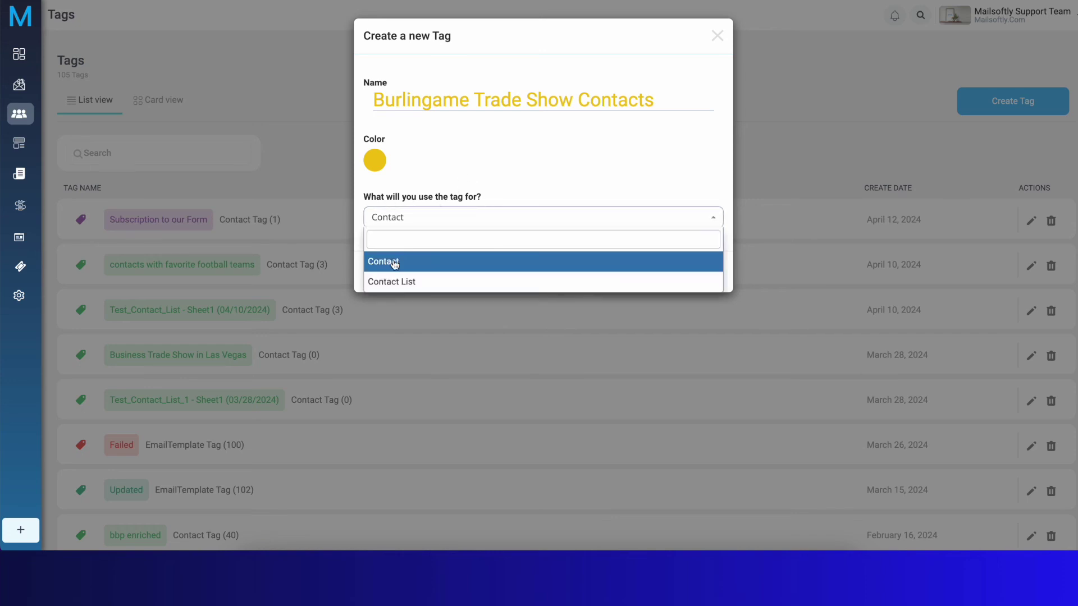
left_click(477, 164)
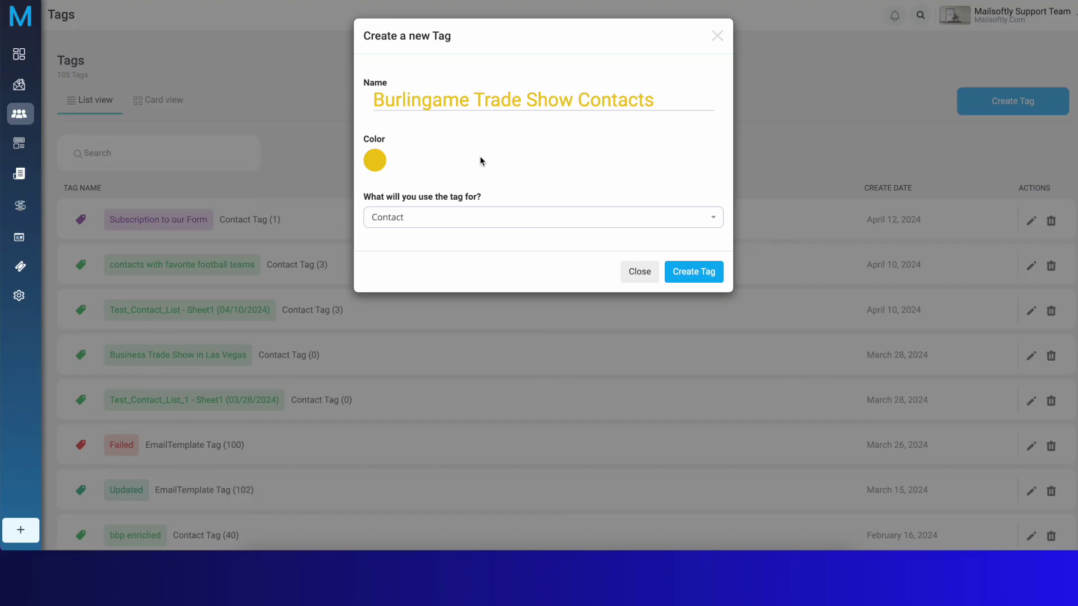
left_click(695, 272)
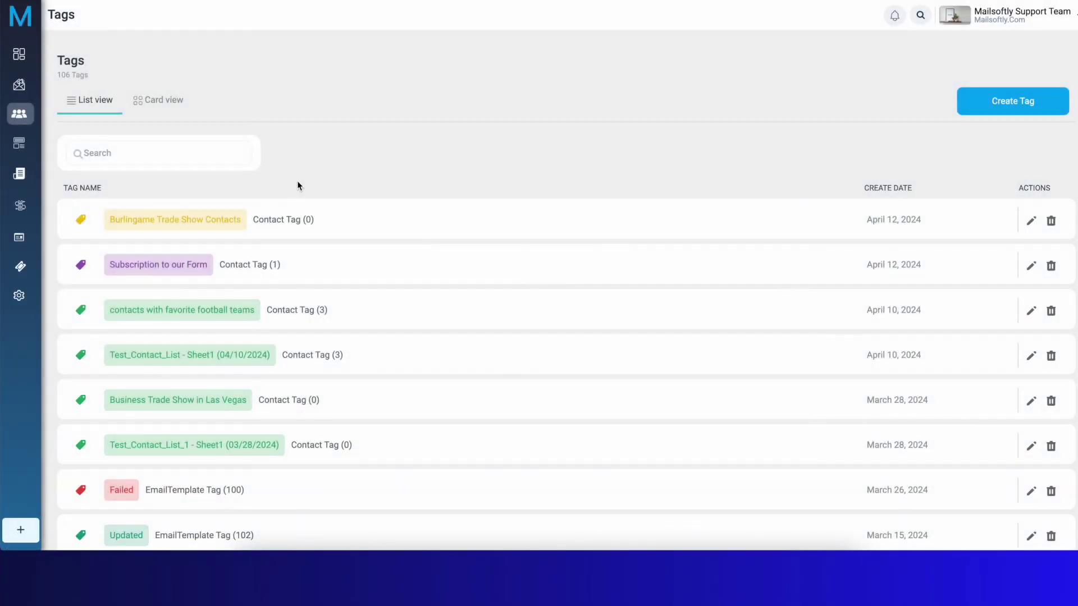
View the details of the Burlingame Trade Show Contacts tag and open the Contacts page in a new browser tab.
left_click(171, 225)
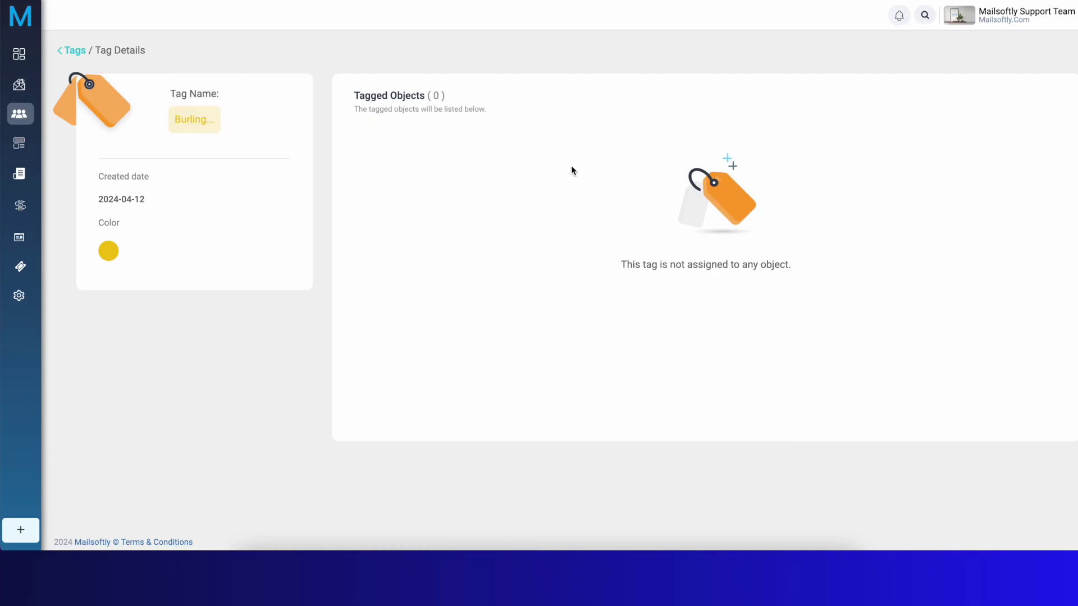
mouse_move(48, 207)
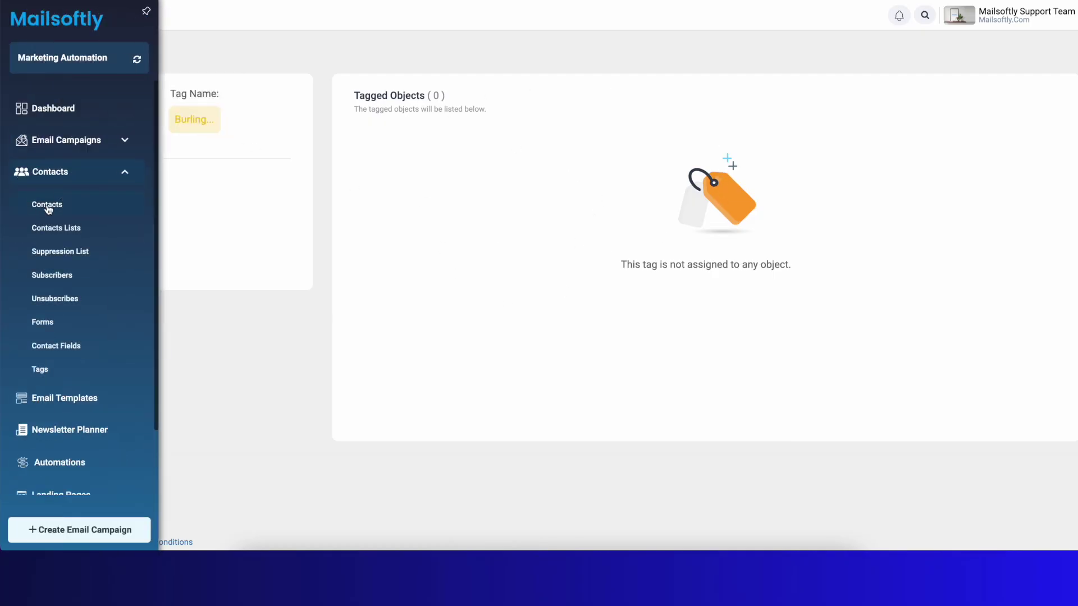
right_click(49, 209)
left_click(62, 210)
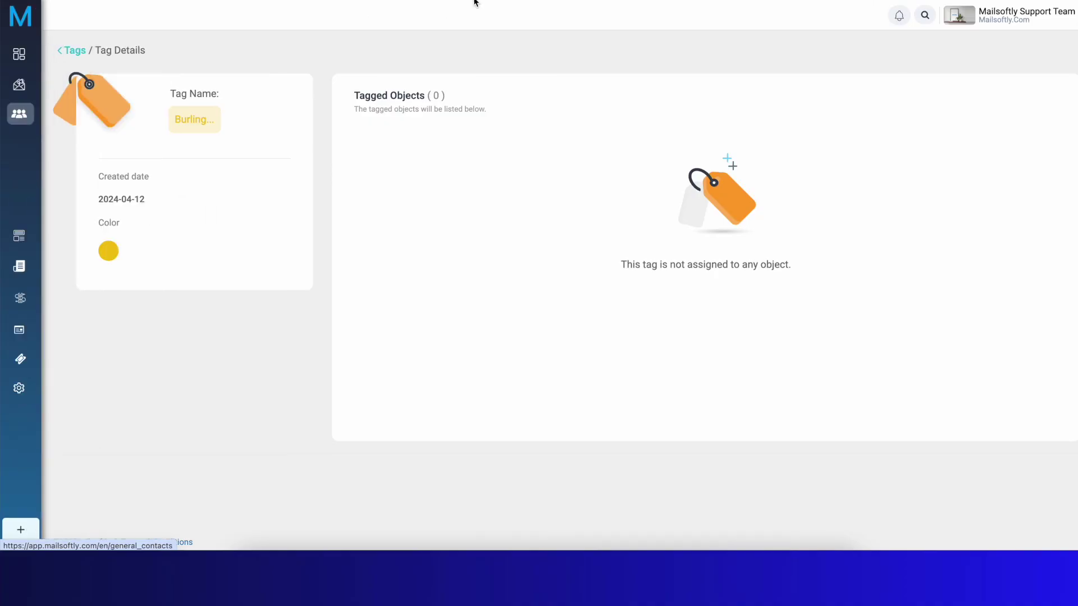
key("ctrl+Tab")
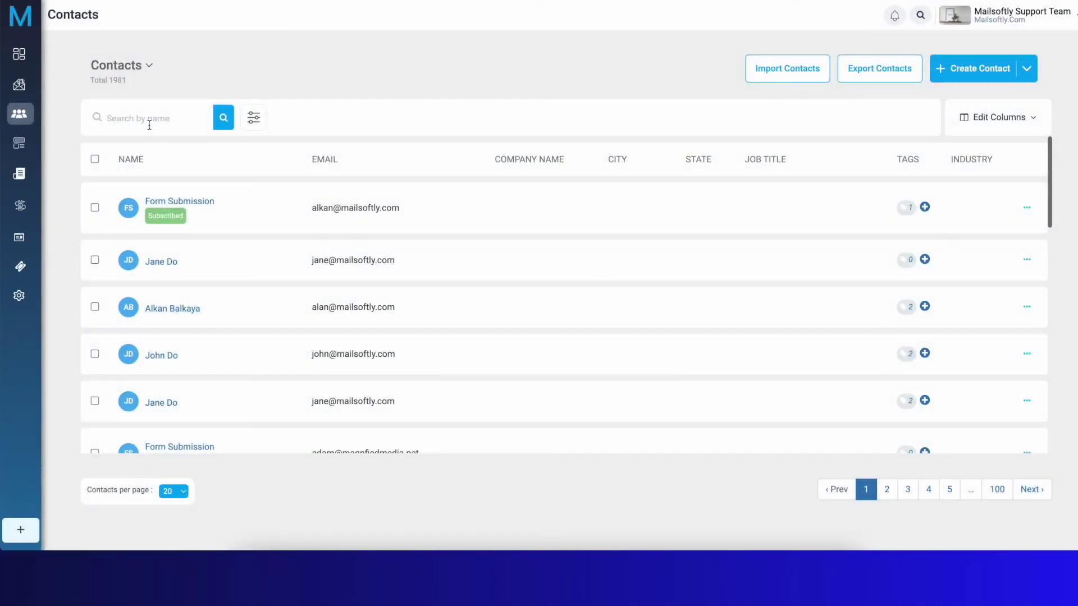
Filter the contacts by the contact tag Small Business Expo 2023 Burlingame.
left_click(253, 118)
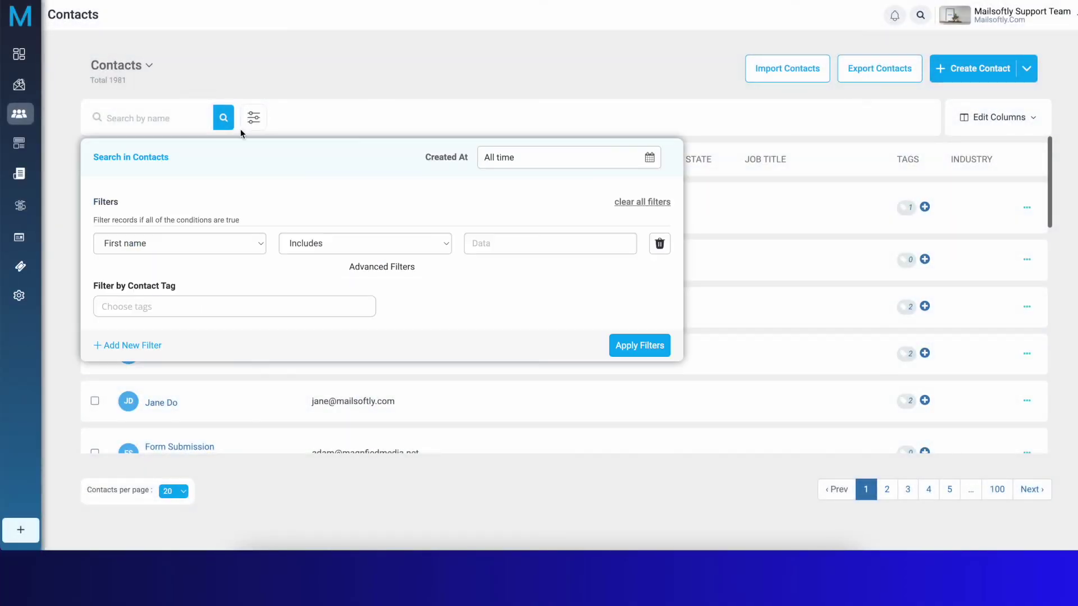
left_click(166, 306)
type("burl")
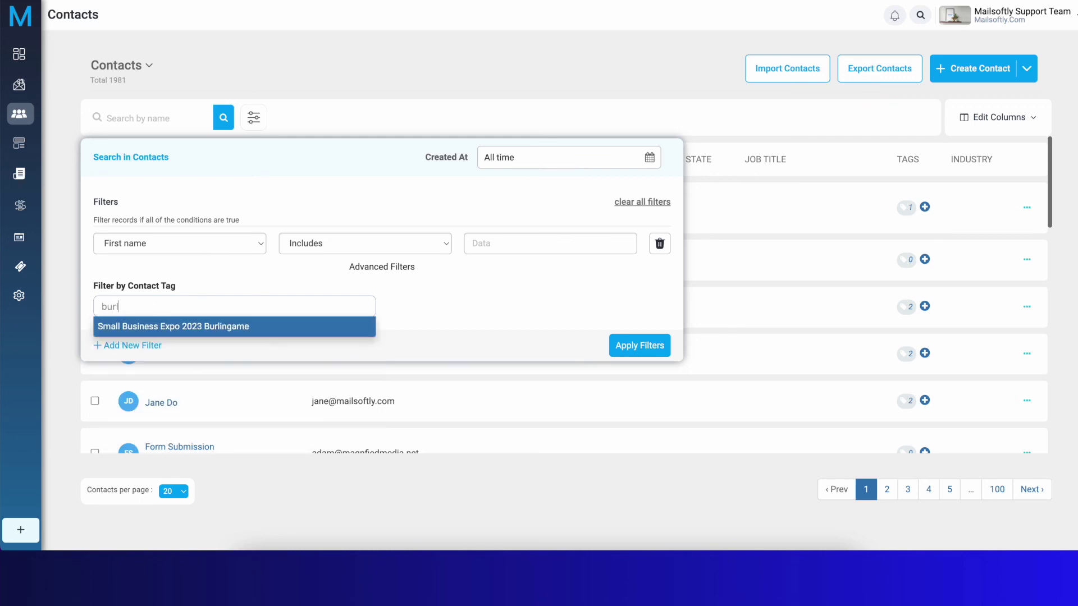
left_click(163, 328)
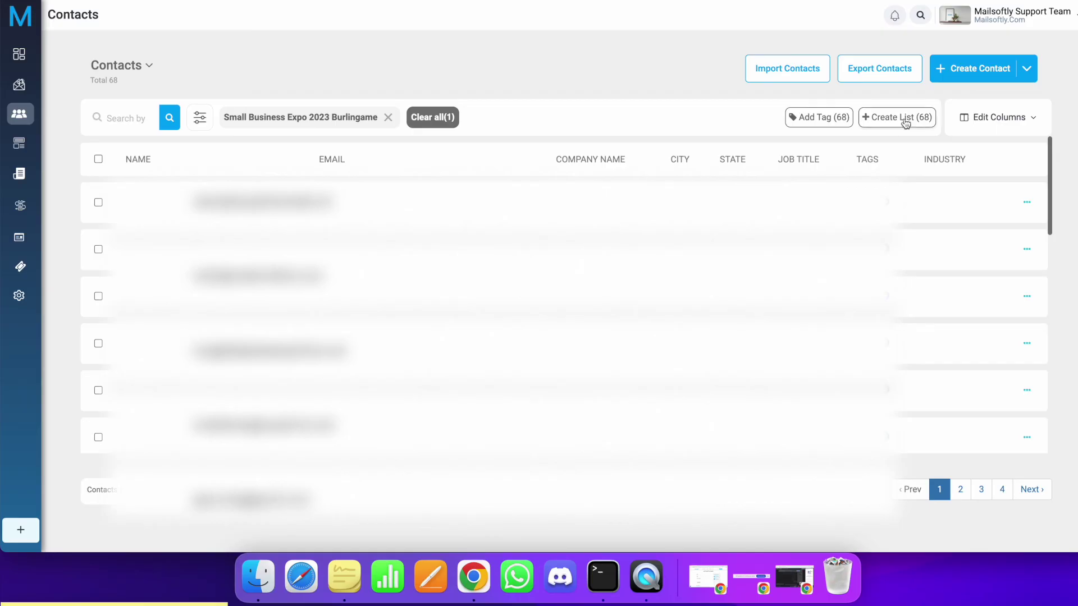
Choose Burlingame Trade Show Contacts as the tag to assign to all filtered contacts, and close the dialog without saving.
left_click(837, 119)
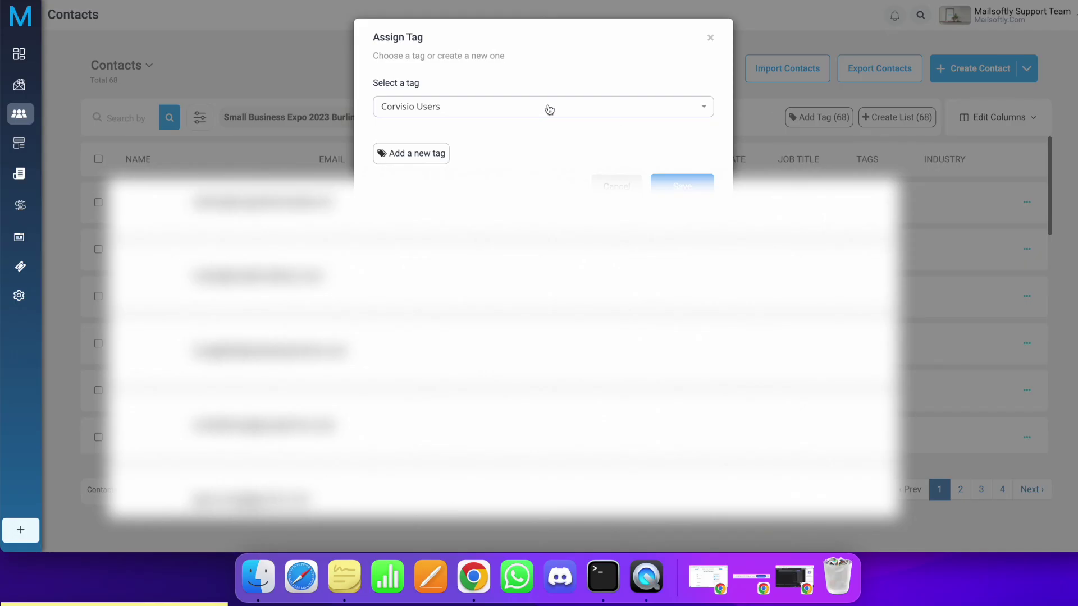
left_click(550, 110)
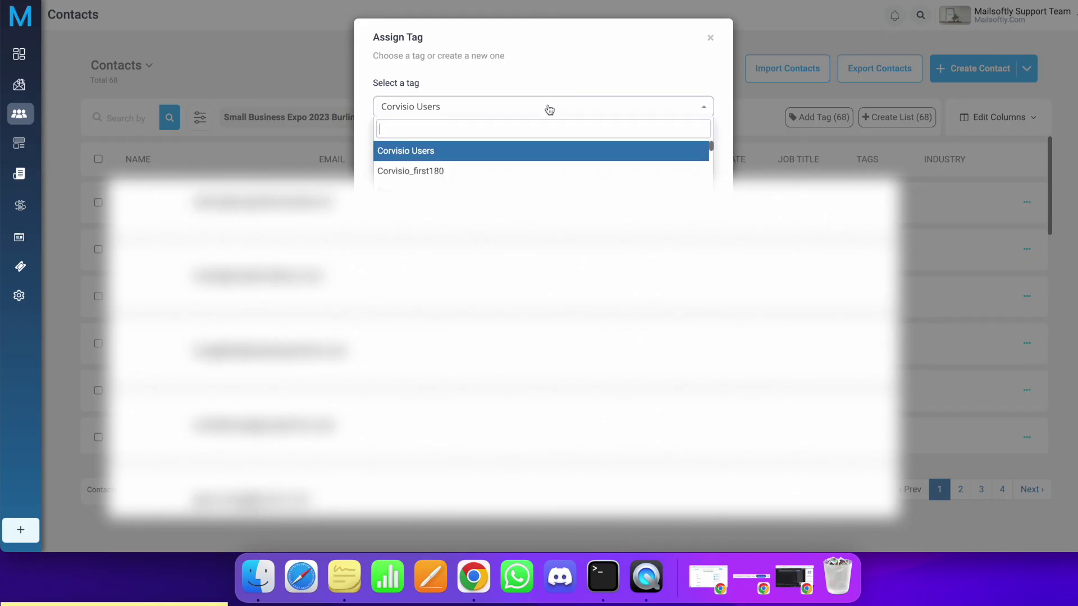
type("burl")
left_click(484, 177)
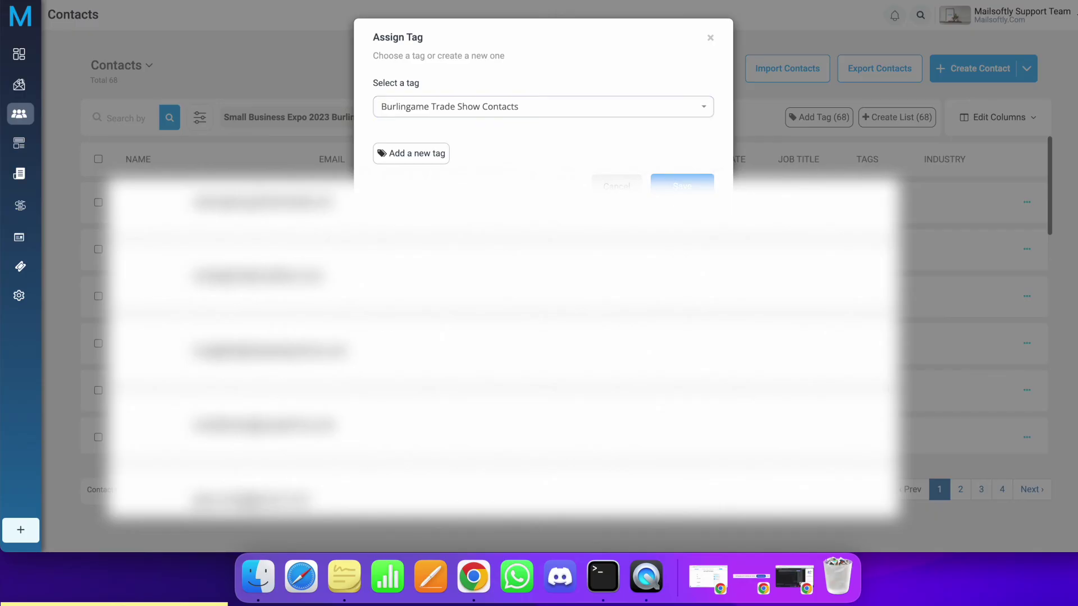
left_click(711, 38)
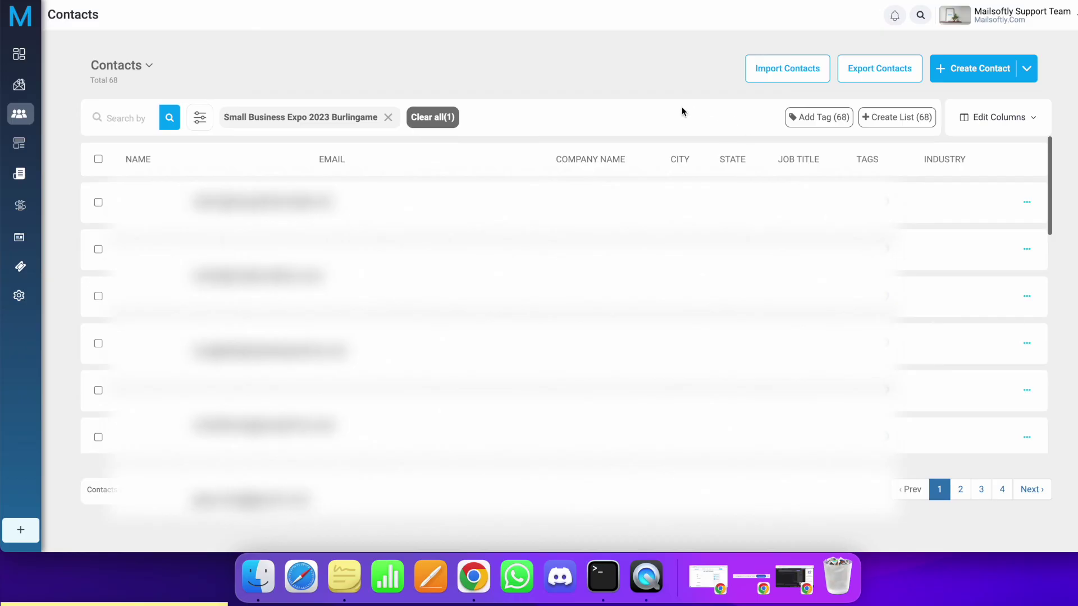
Assign the Burlingame Trade Show Contacts tag to only the first filtered contact and check the tags on its detail page.
left_click(98, 202)
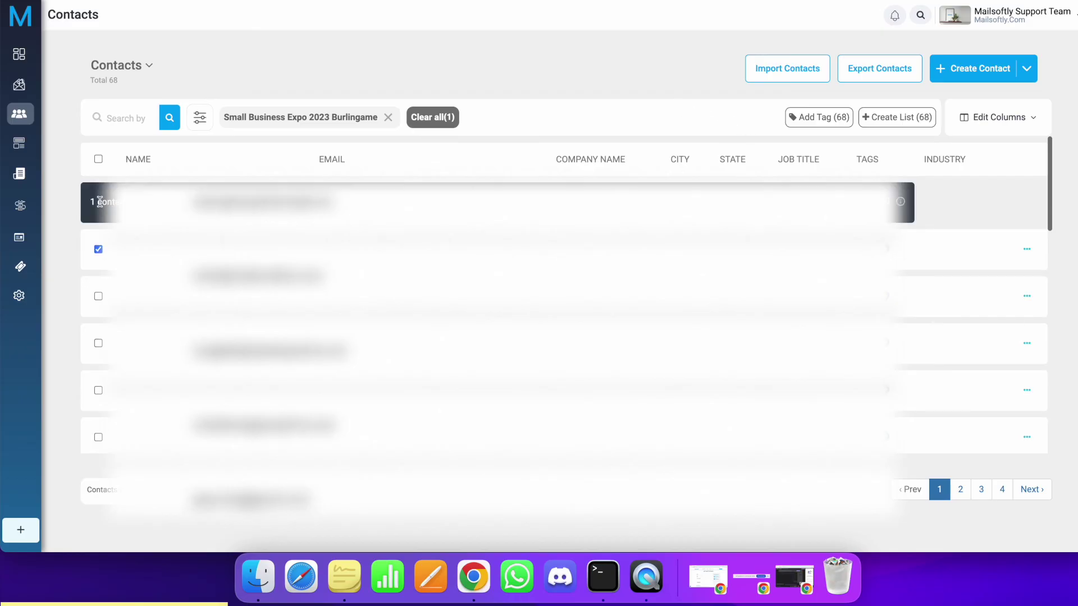
left_click(483, 201)
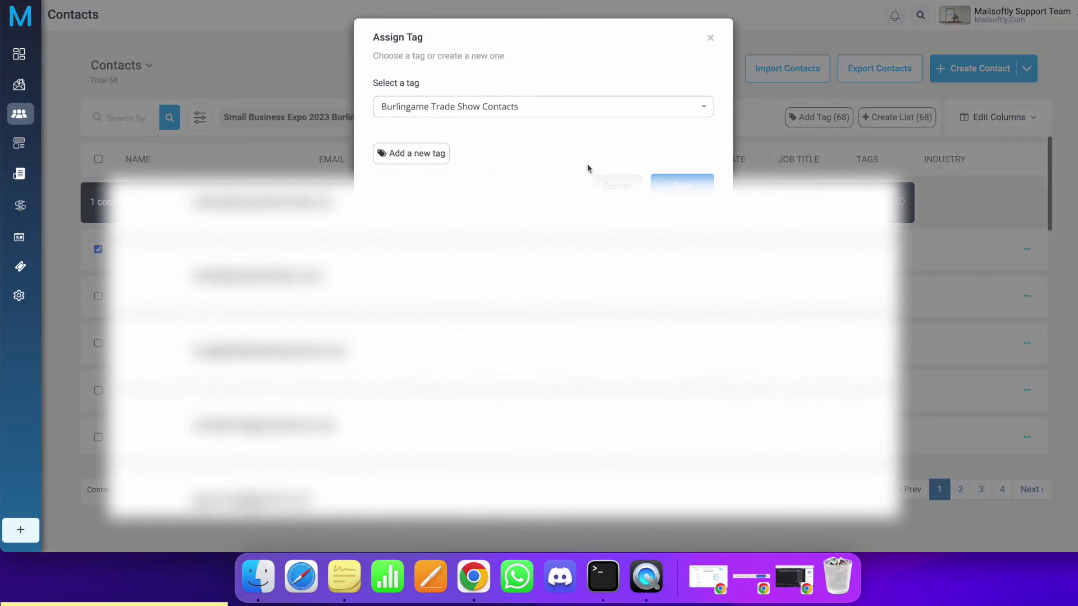
left_click(682, 186)
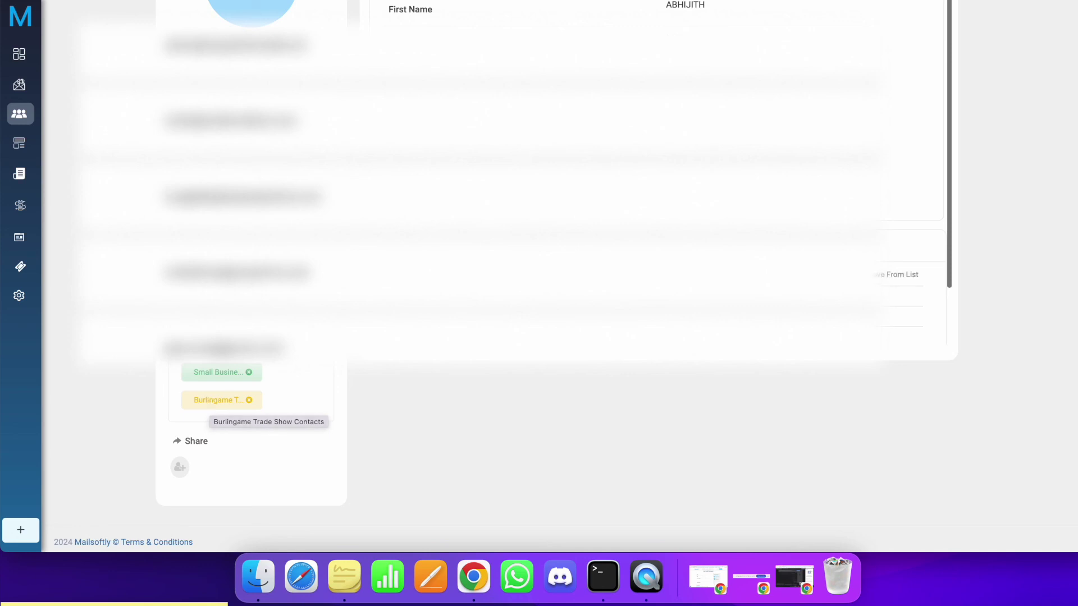
scroll(210, 404, "up", 5)
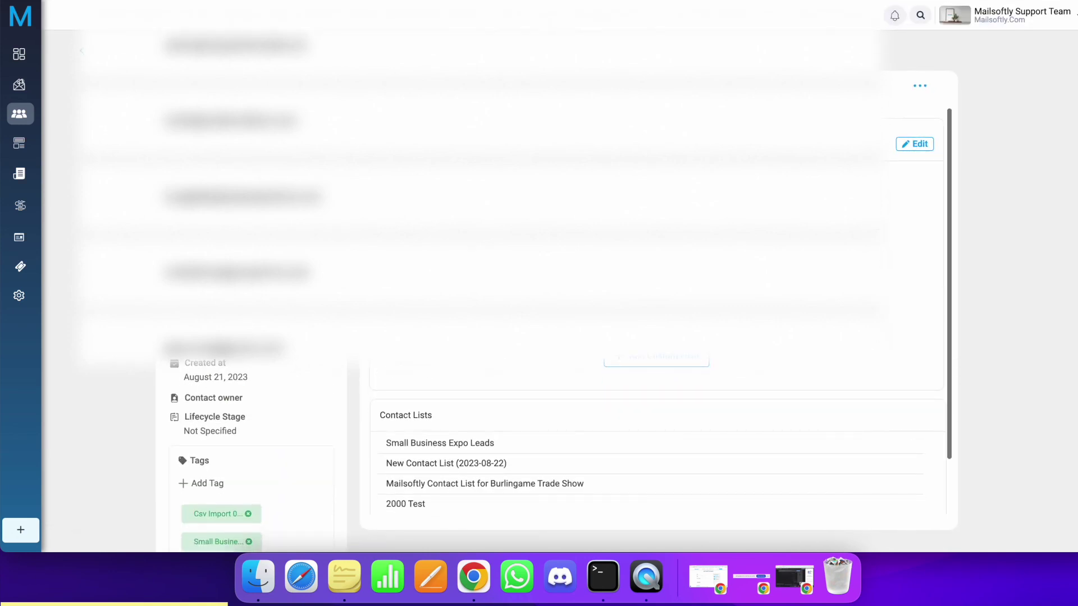